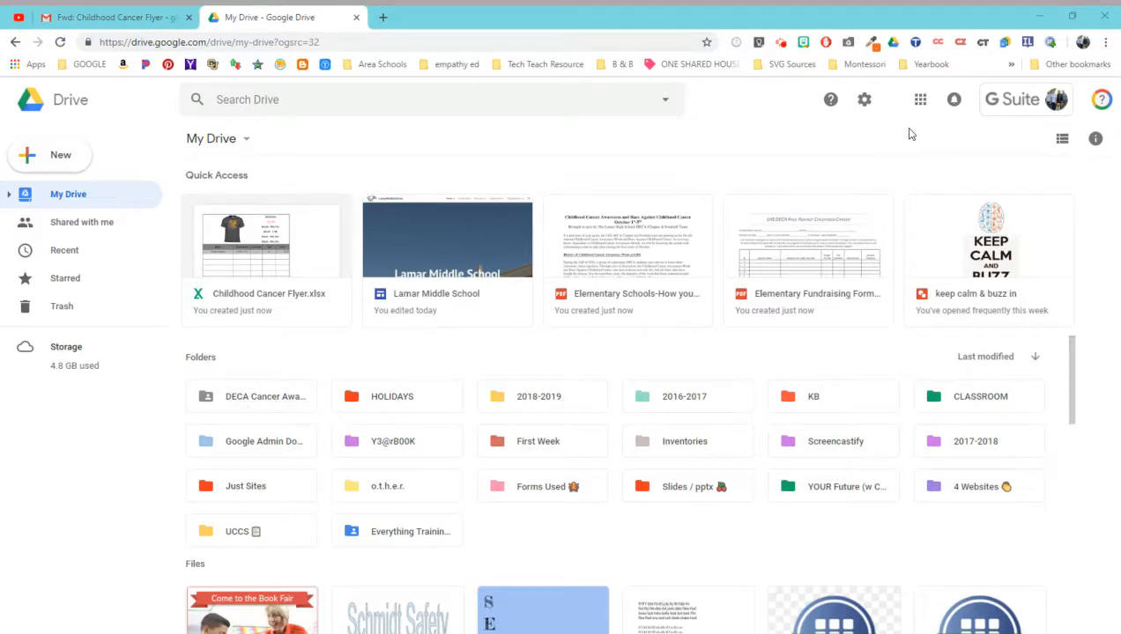
- Go to new Google Sites and open the Lamar High School site in a new tab for editing
click(920, 101)
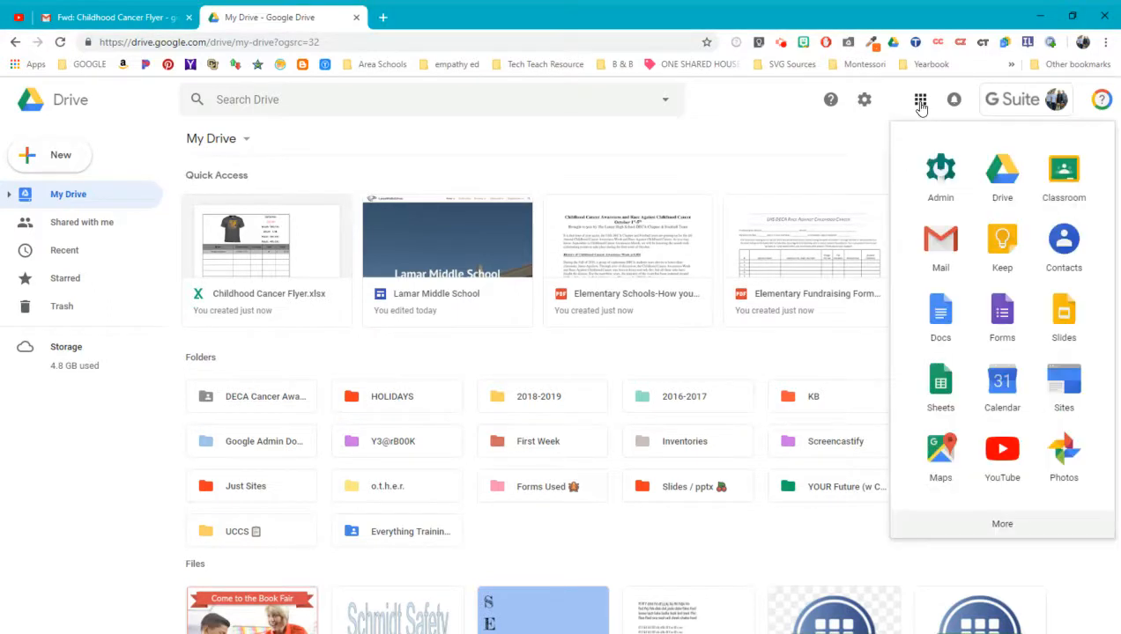
click(1063, 388)
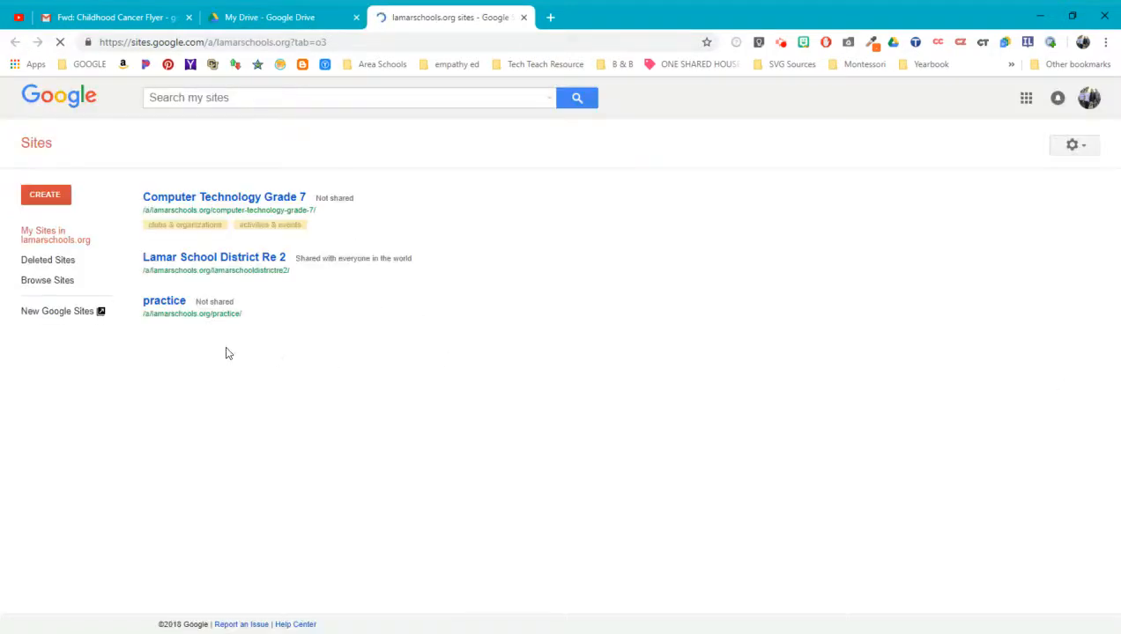
click(48, 313)
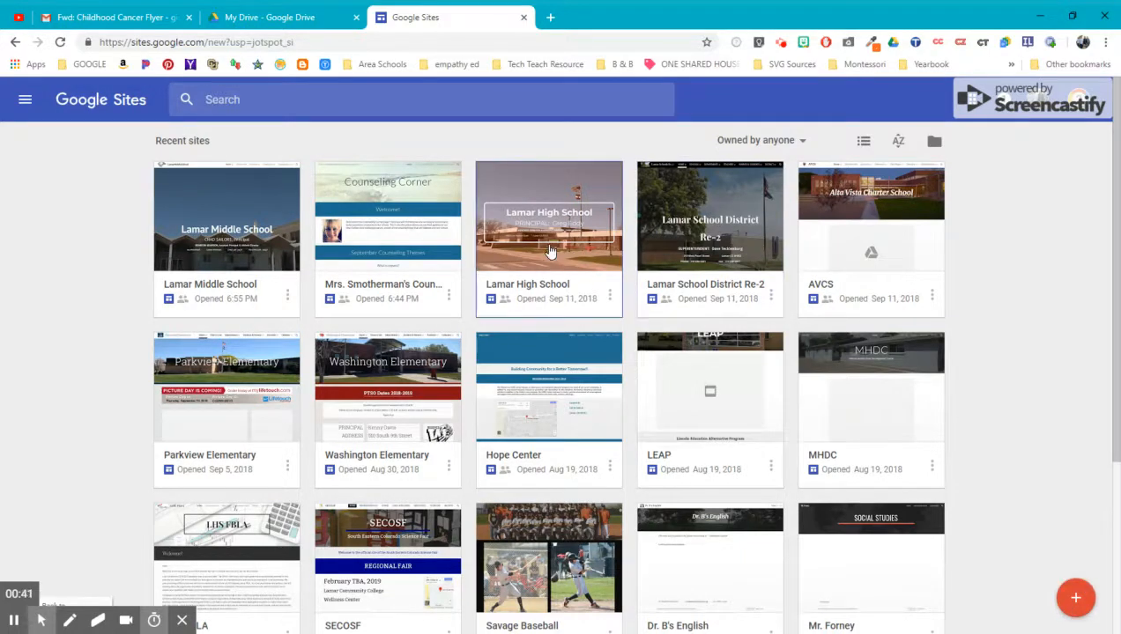
click(610, 299)
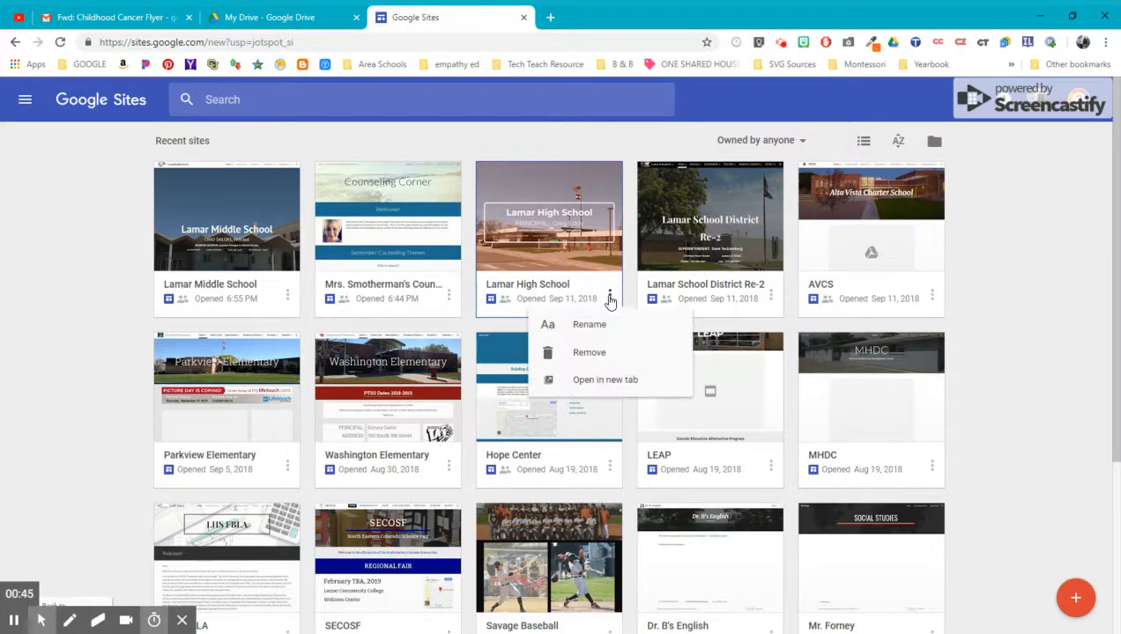
click(586, 387)
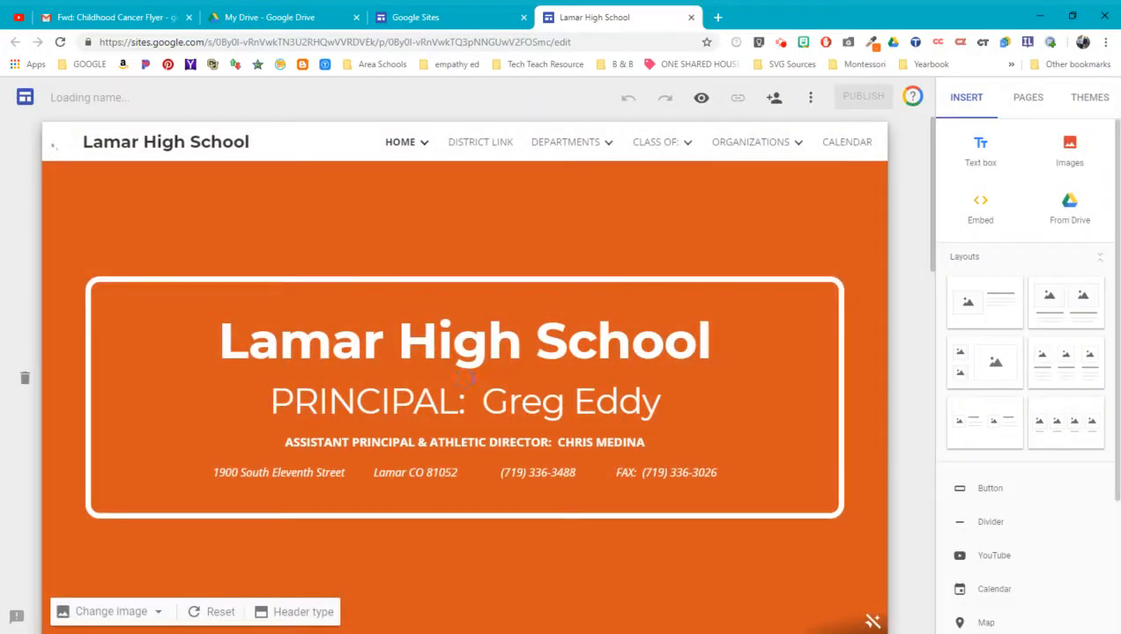
- Start adding a subpage to the DECA page under ORGANIZATIONS
mouse_move(728, 150)
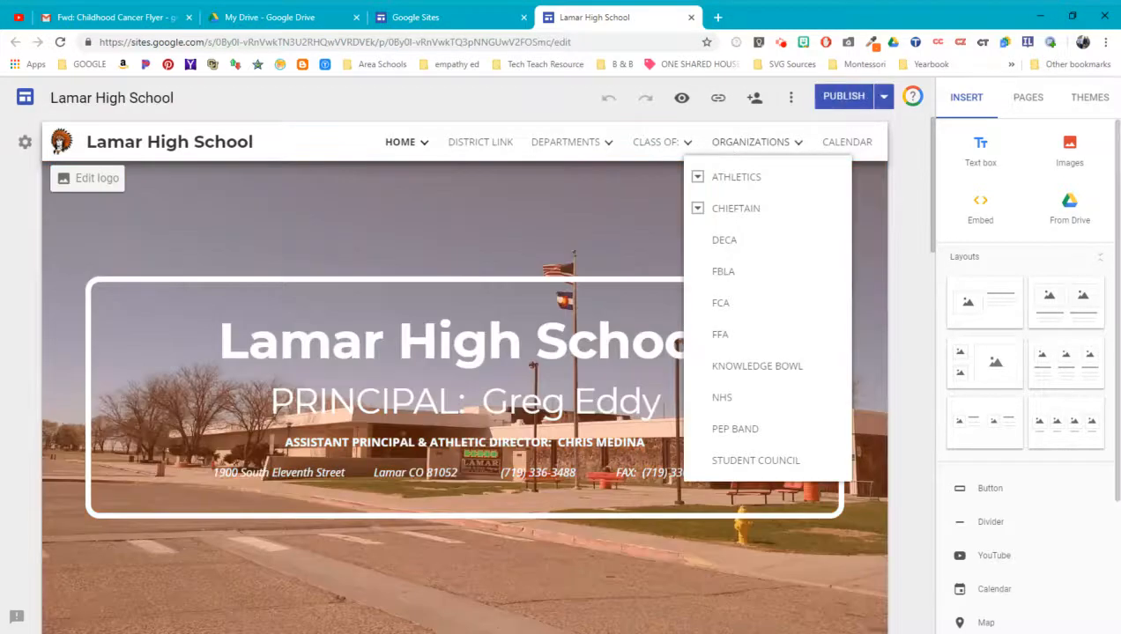
click(633, 357)
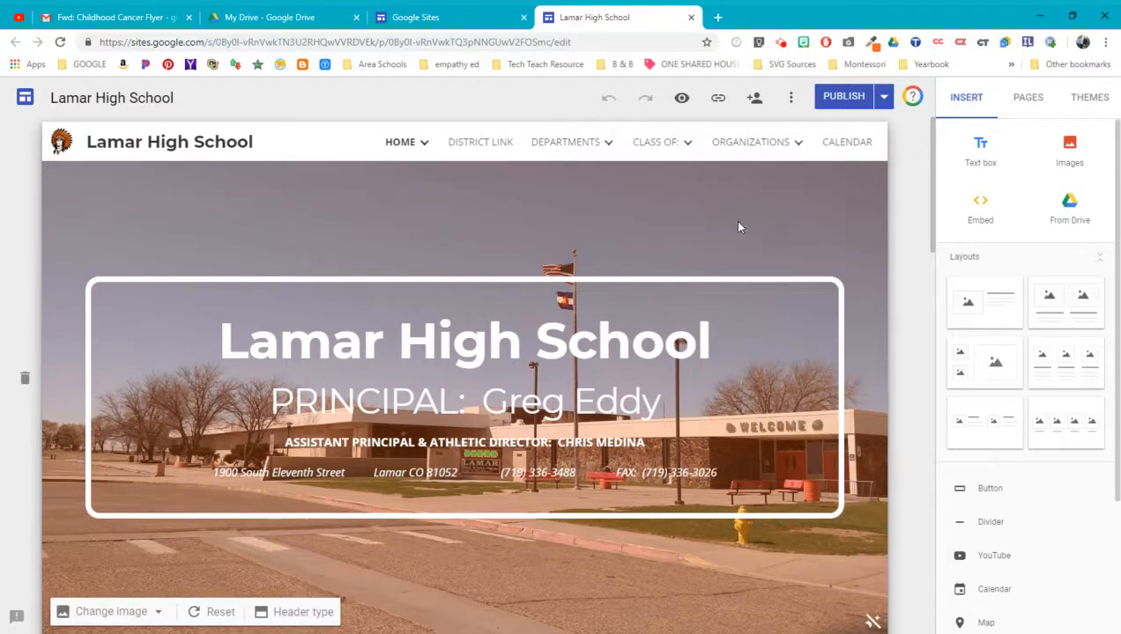
click(1028, 99)
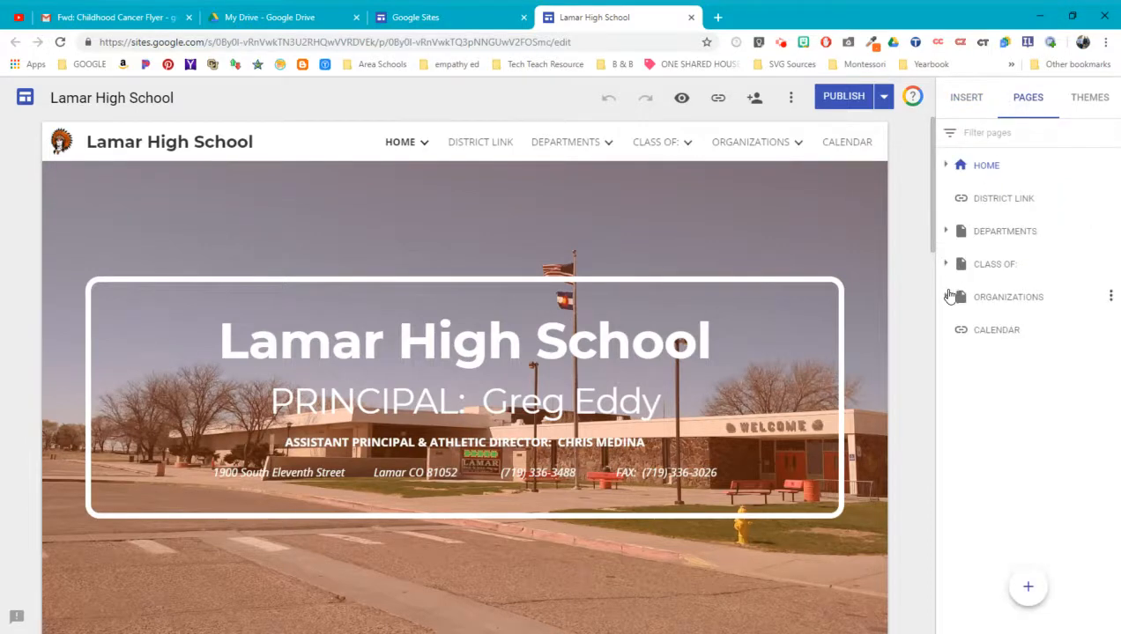
click(946, 298)
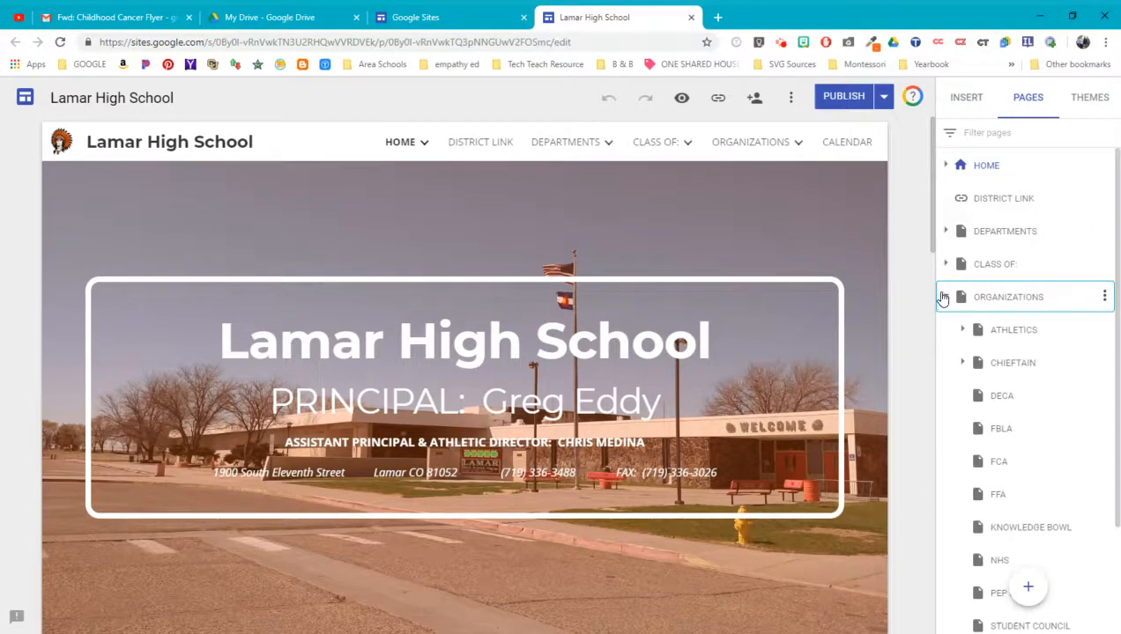
scroll(942, 297, down, 3)
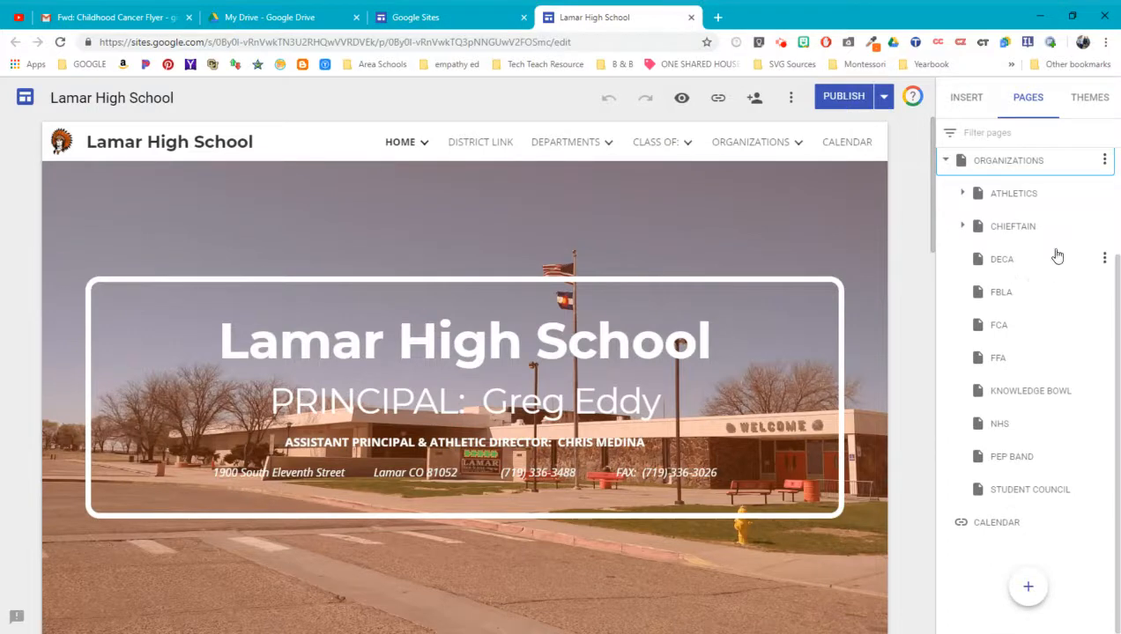
click(1104, 259)
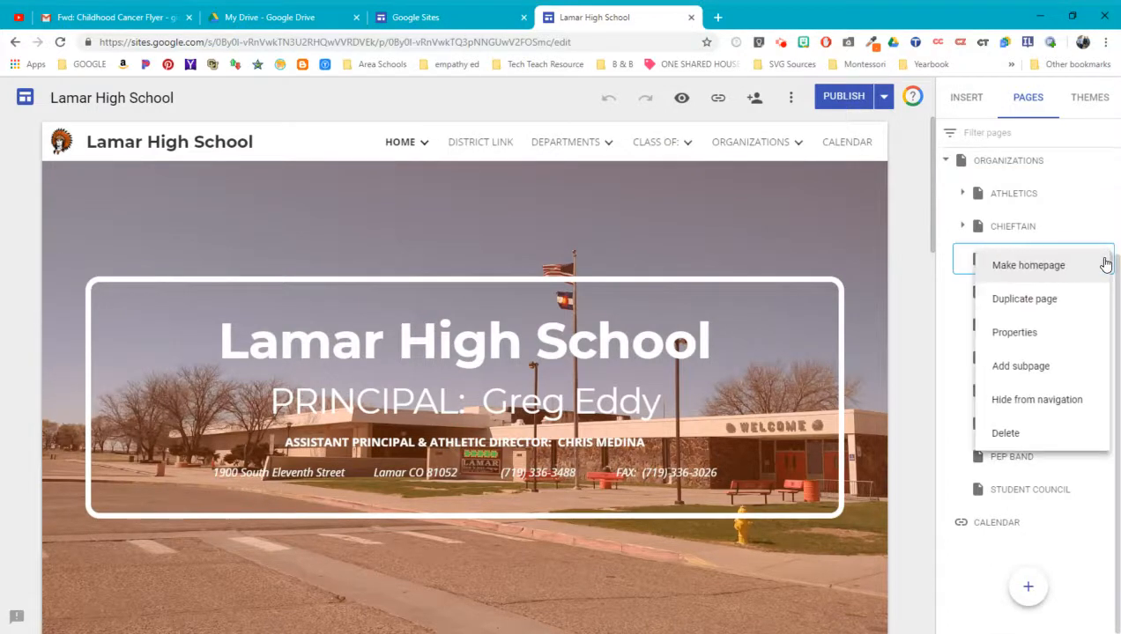
click(1020, 368)
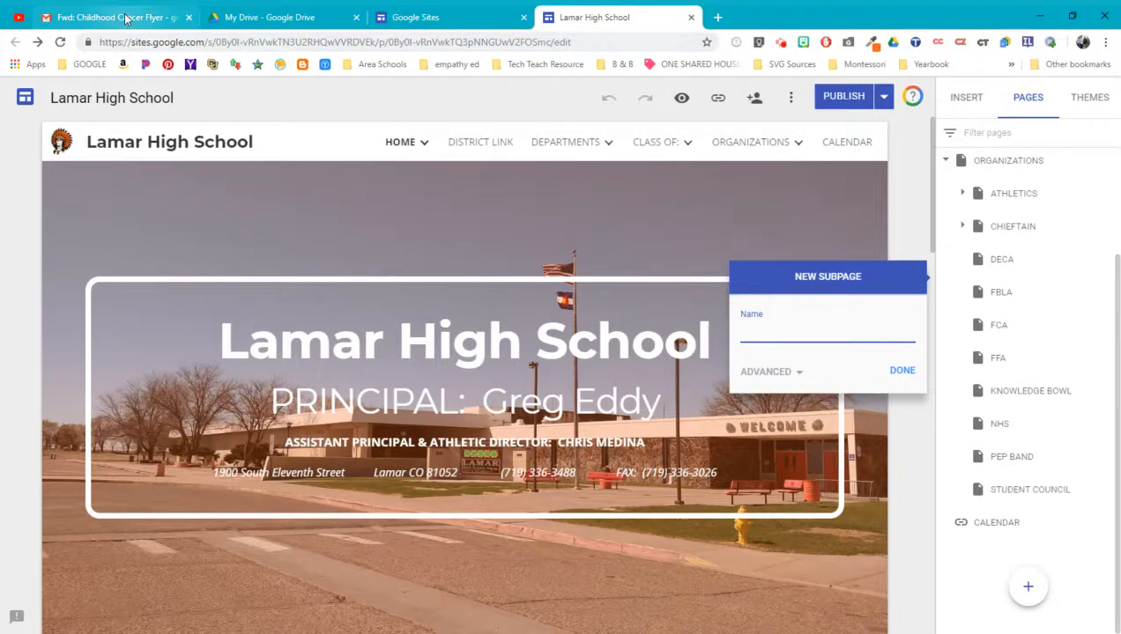
- Switch to Gmail and read the email about putting the Race Against Childhood Cancer on the website, returning to the site editor
click(125, 17)
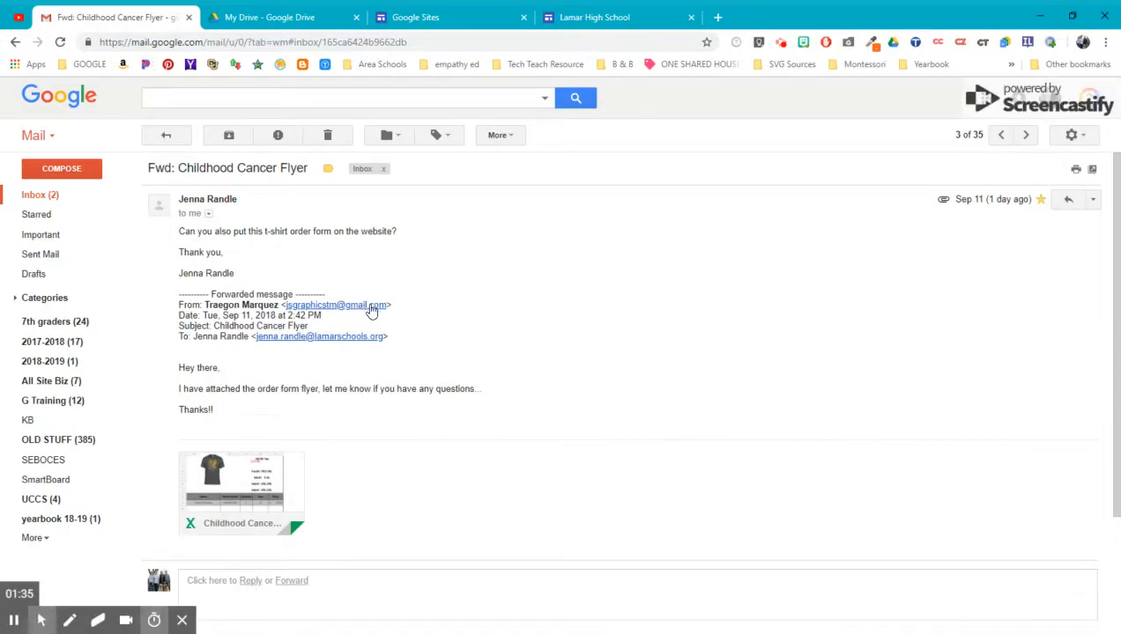
click(49, 194)
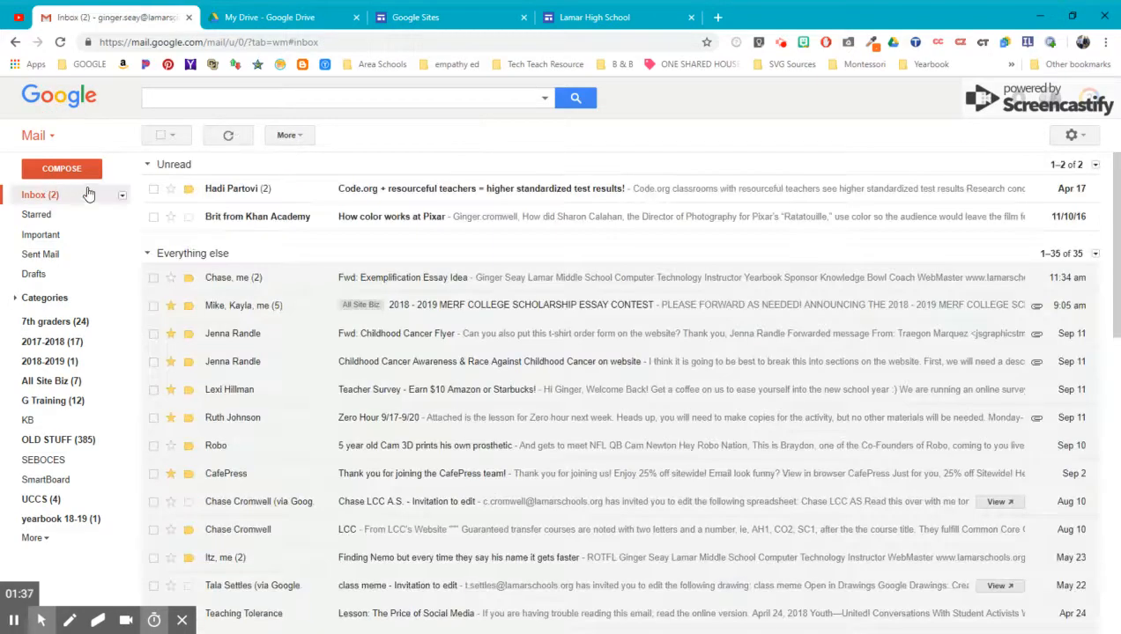
click(237, 362)
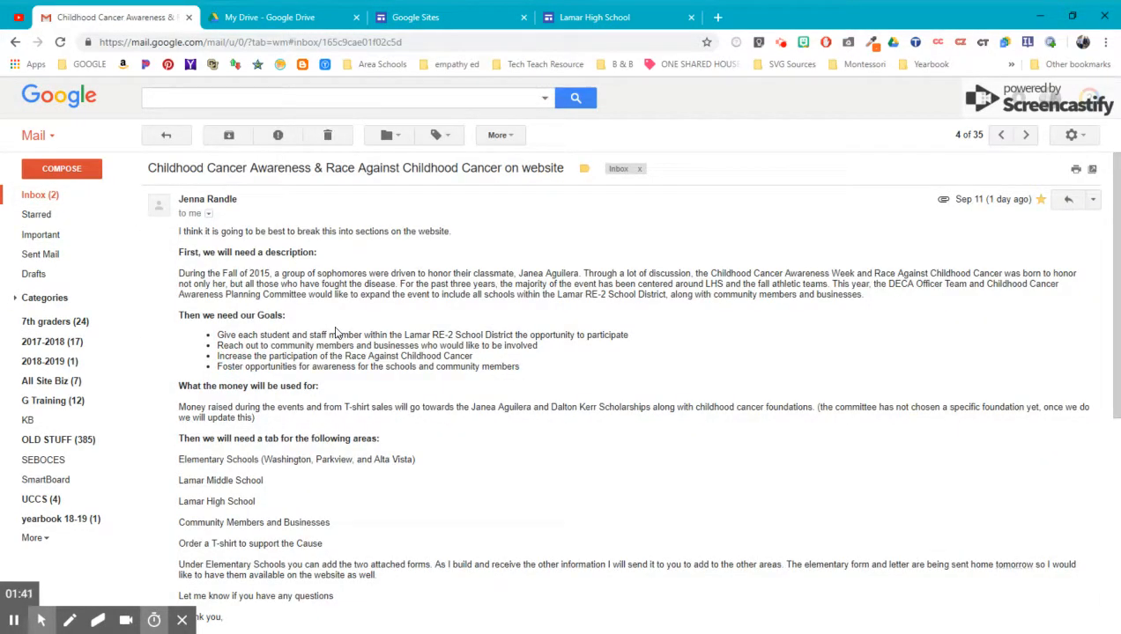
click(584, 17)
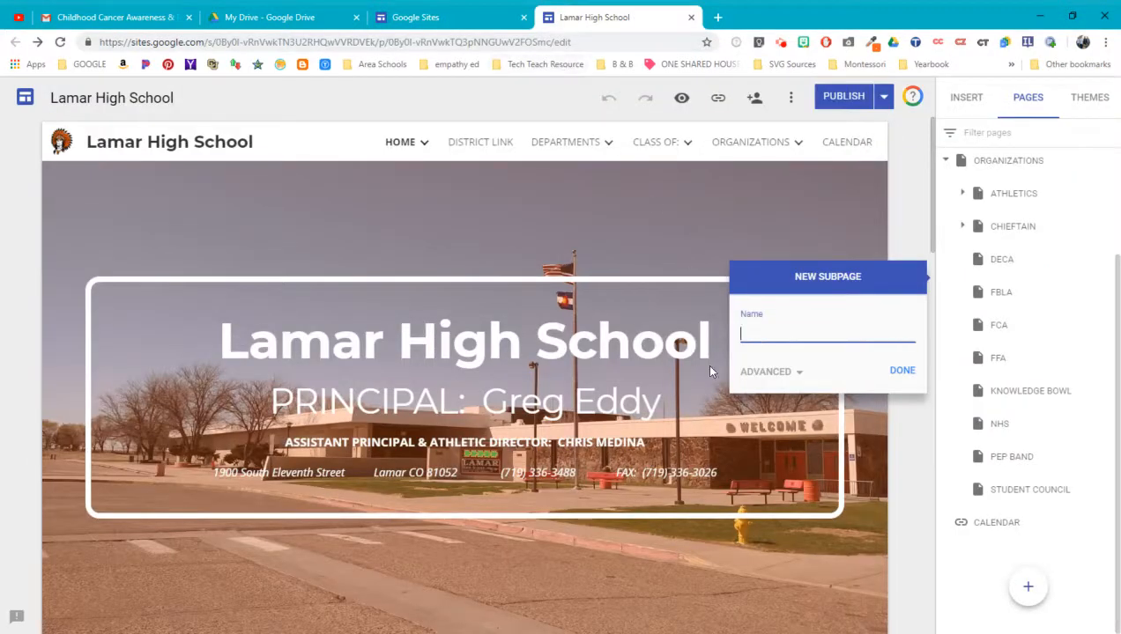
- Name the new DECA subpage "Race Against Childhood Cancer" and create it
text(Race To)
click(117, 11)
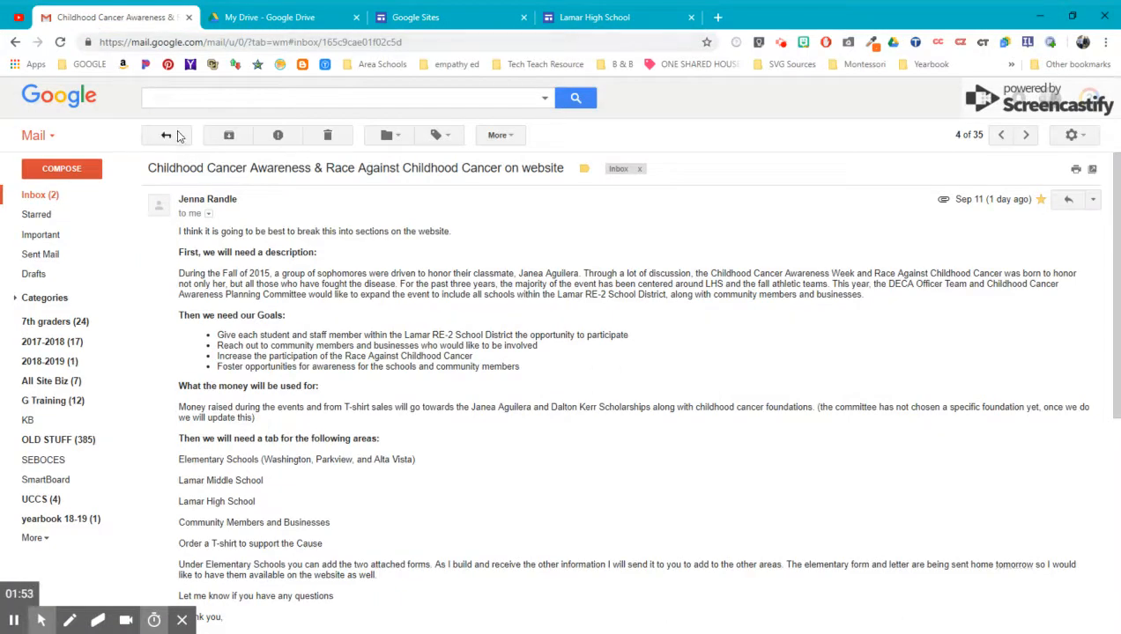
click(597, 16)
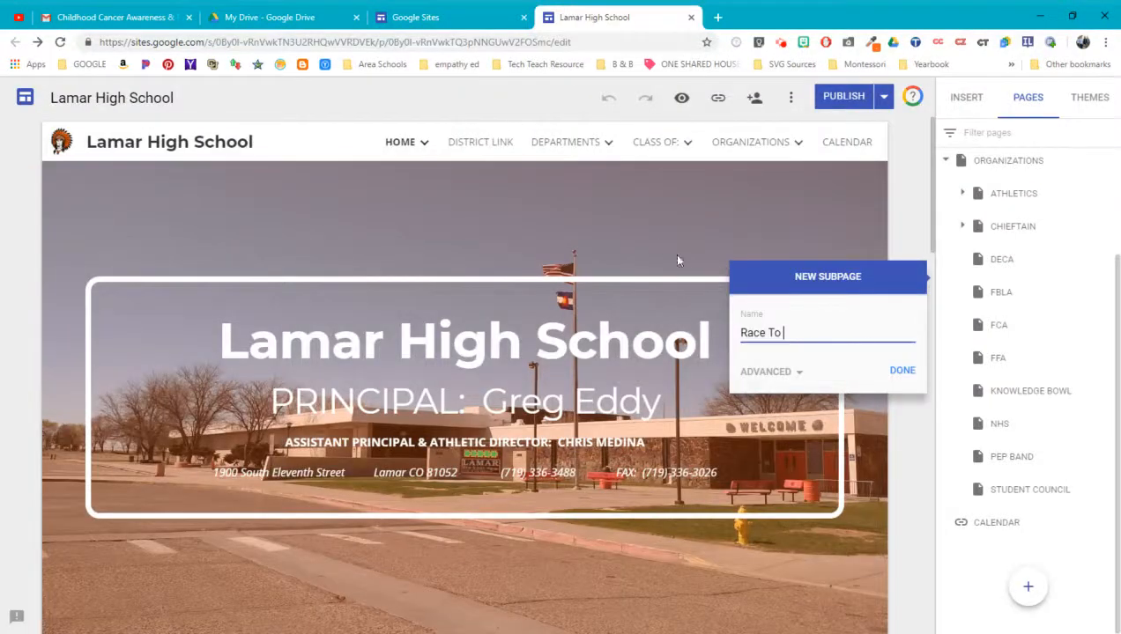
key(BackSpace)
key(BackSpace)
text(Against Childh)
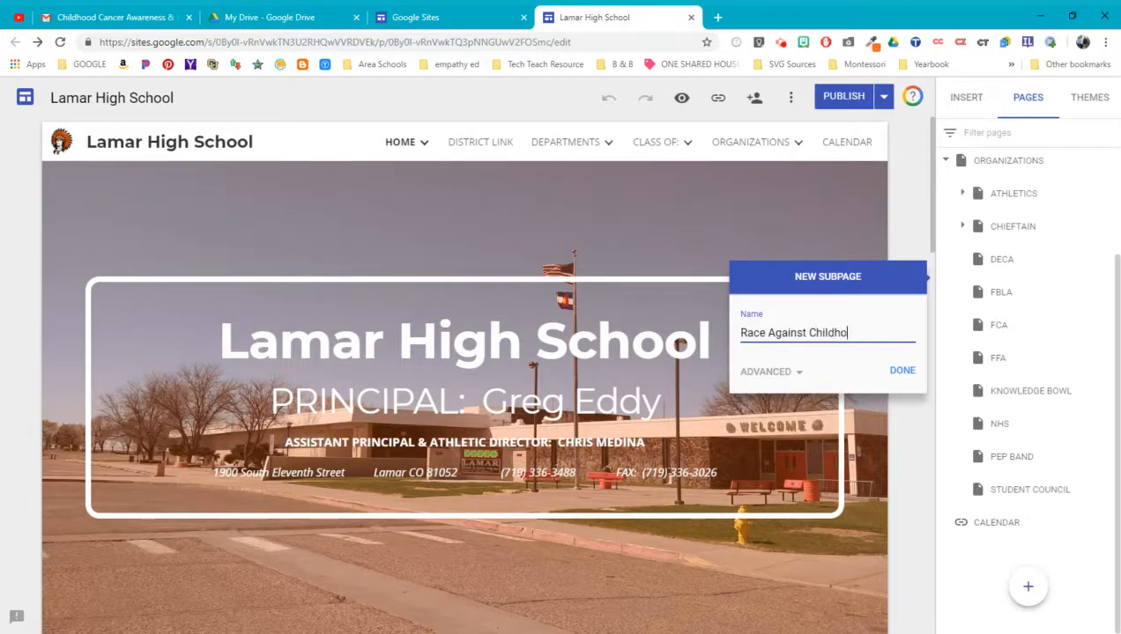
text(ood Cancer)
click(900, 373)
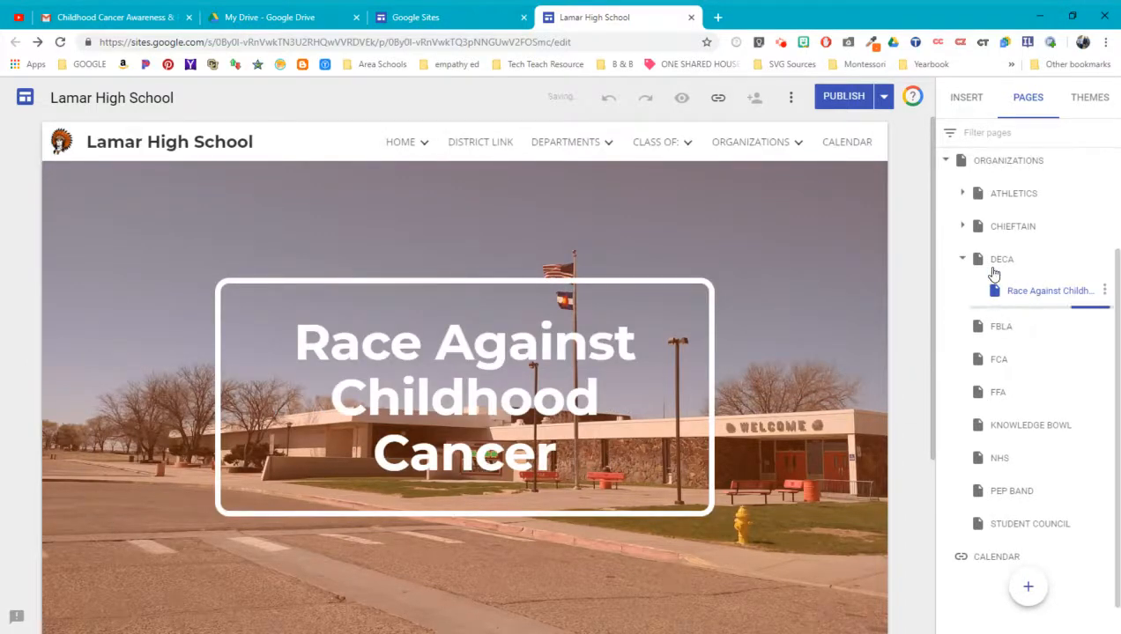
- Check the DECA entry in the site's ORGANIZATIONS navigation for its subpages
mouse_move(765, 145)
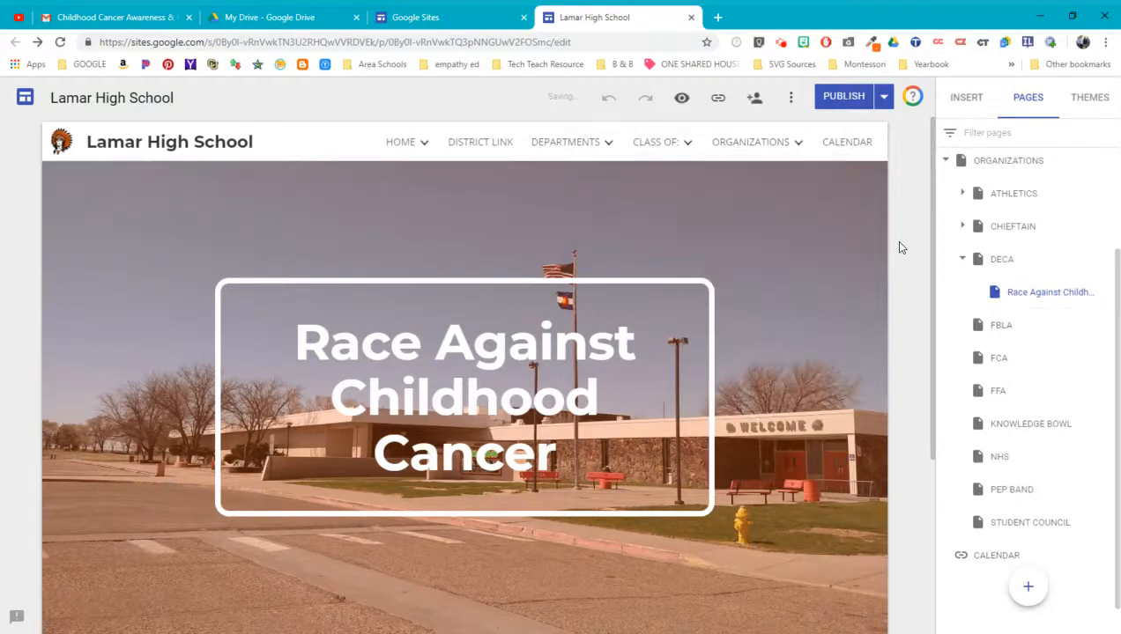
mouse_move(720, 143)
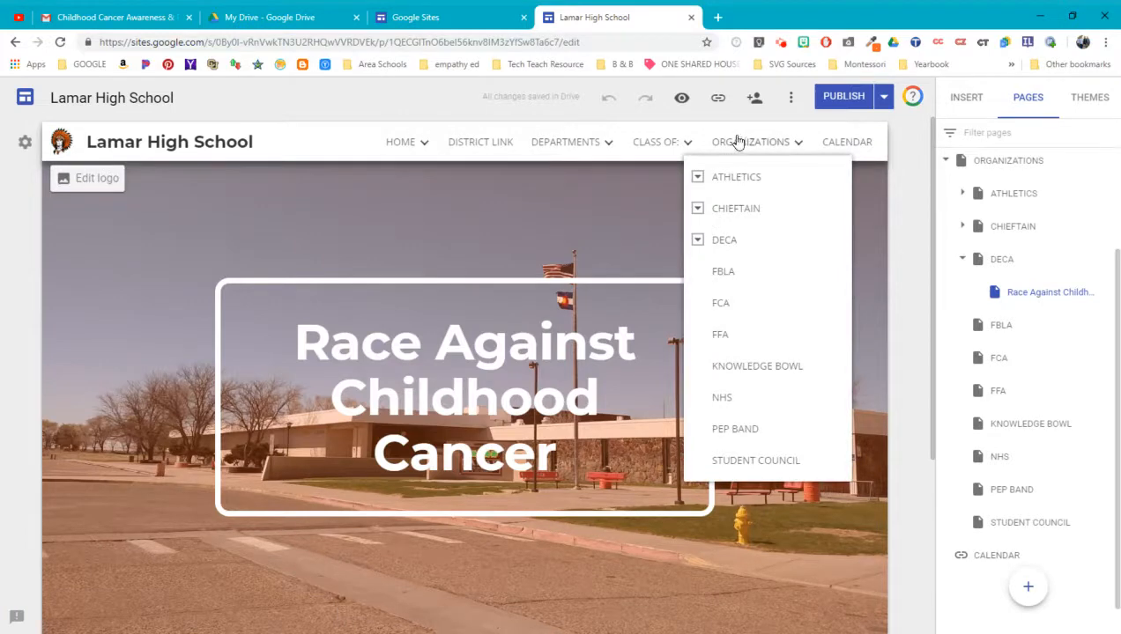
click(698, 243)
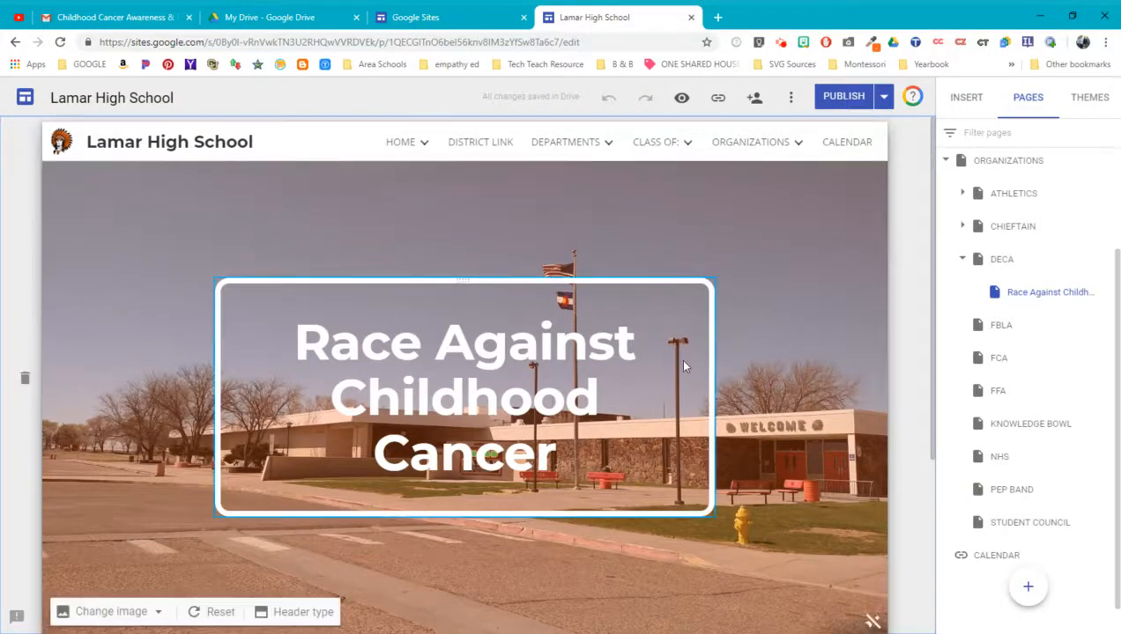
- Change the new page's header type to Title only, trying Large banner and Banner first
scroll(627, 416, down, 1)
scroll(627, 415, down, 1)
scroll(379, 328, up, 2)
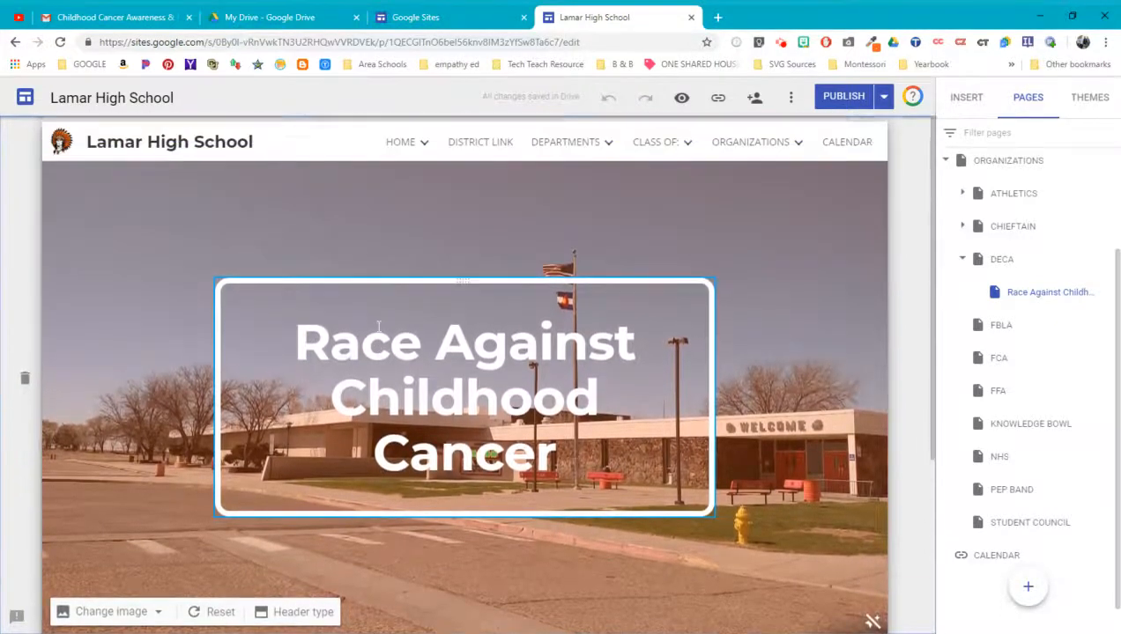
scroll(377, 330, down, 4)
scroll(375, 331, up, 3)
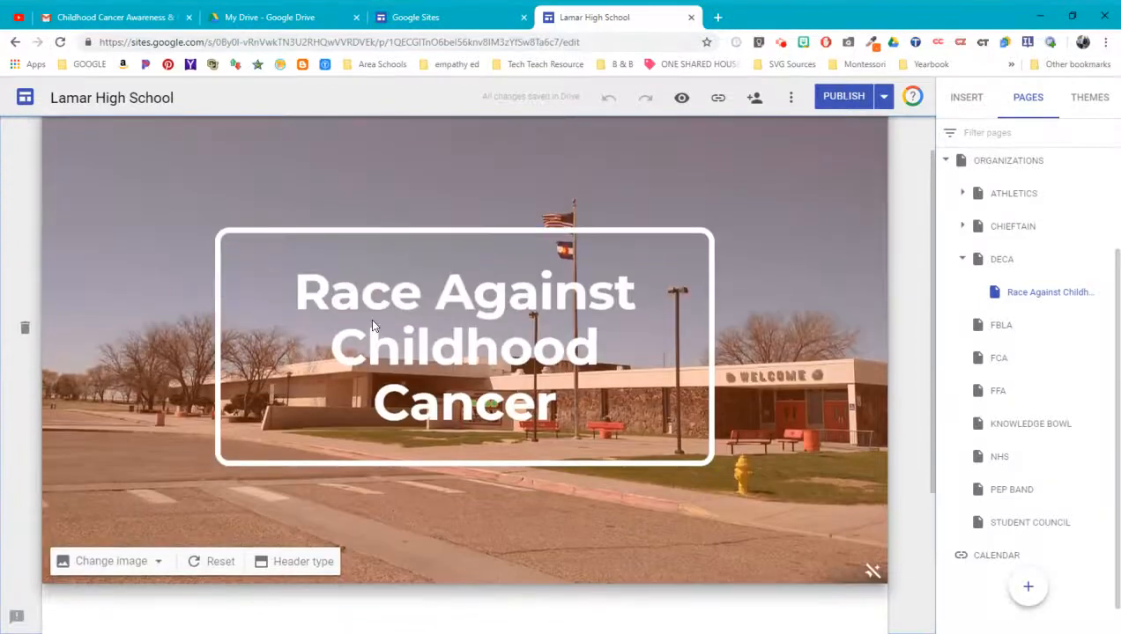
click(277, 562)
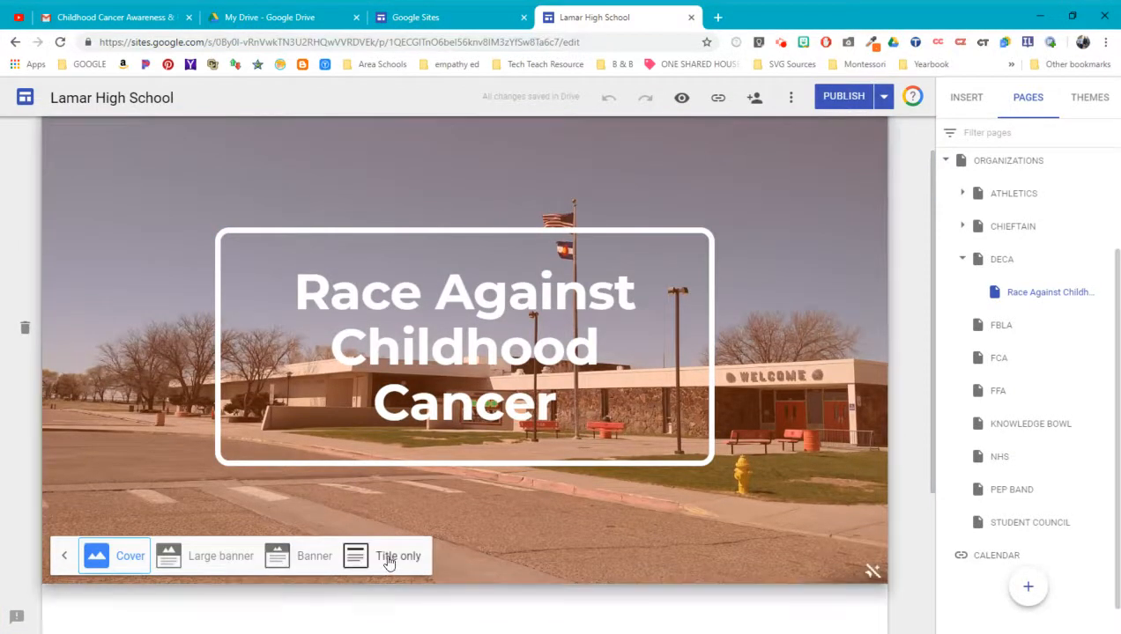
click(66, 558)
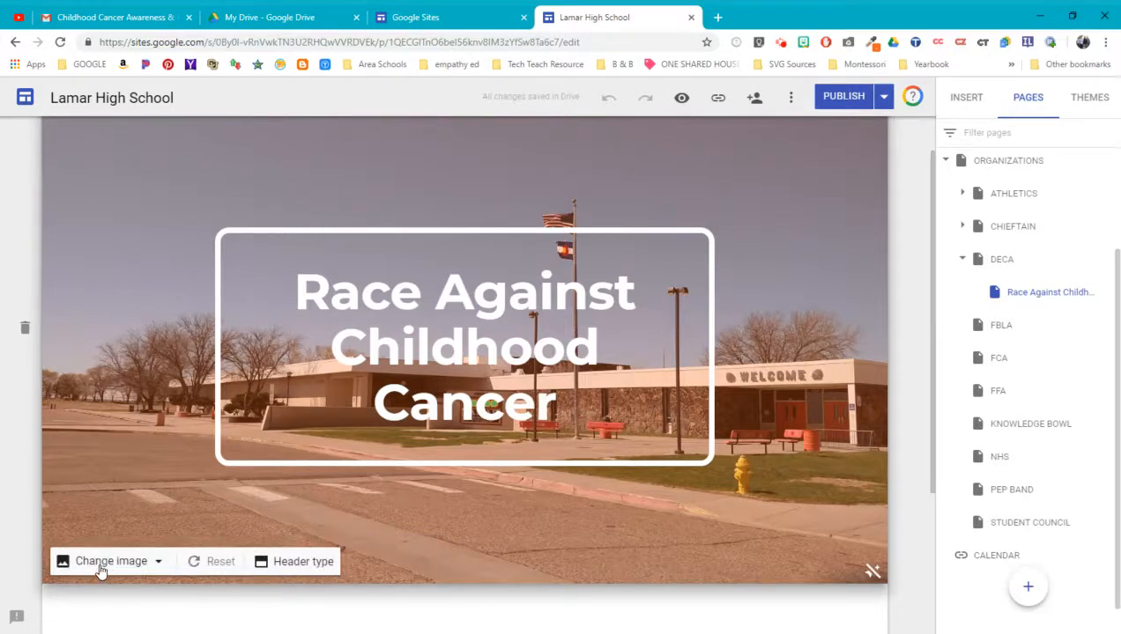
click(285, 565)
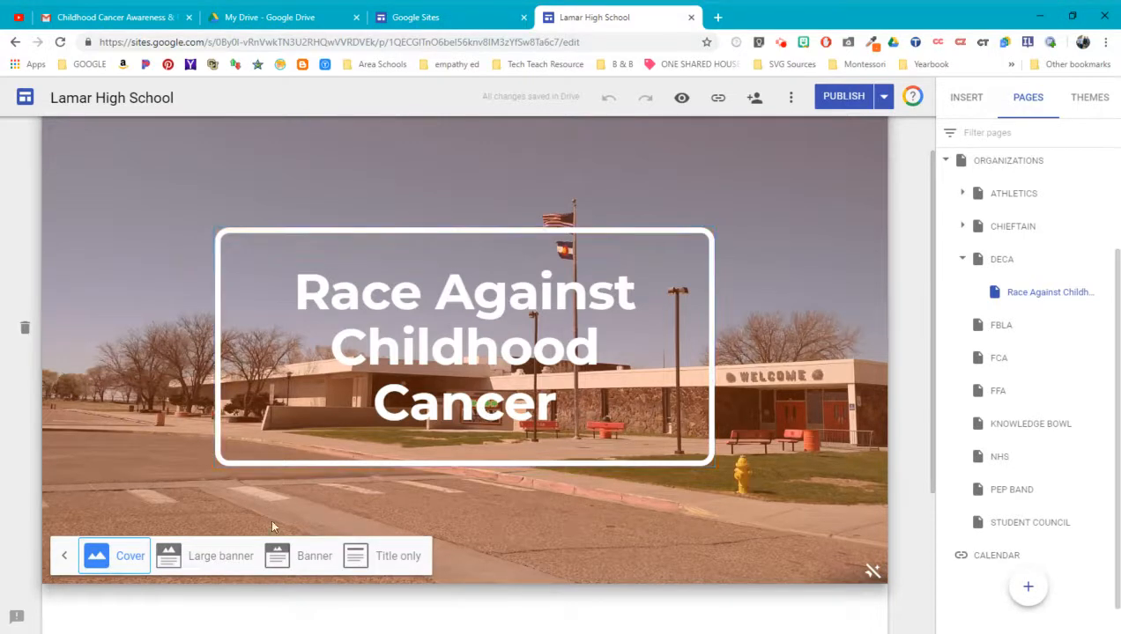
click(208, 558)
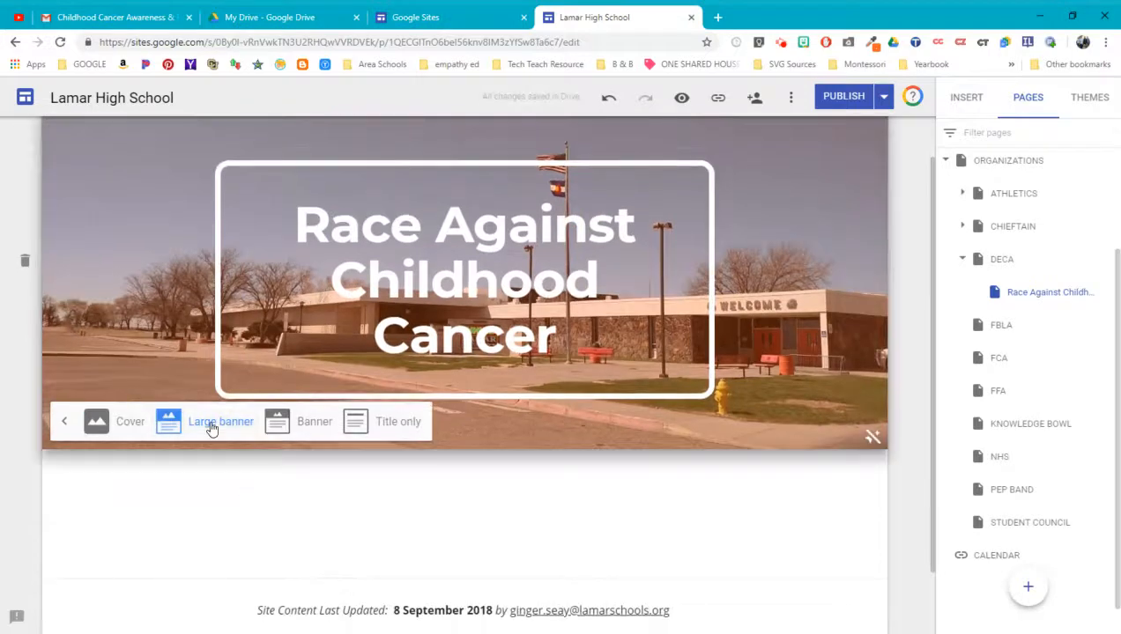
click(319, 429)
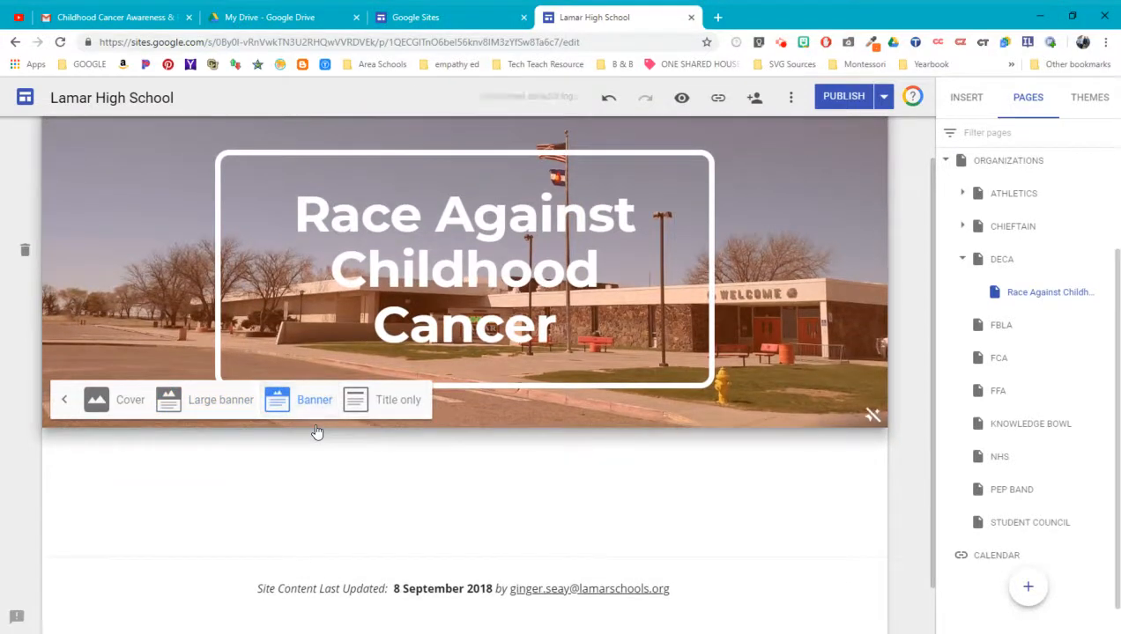
click(380, 402)
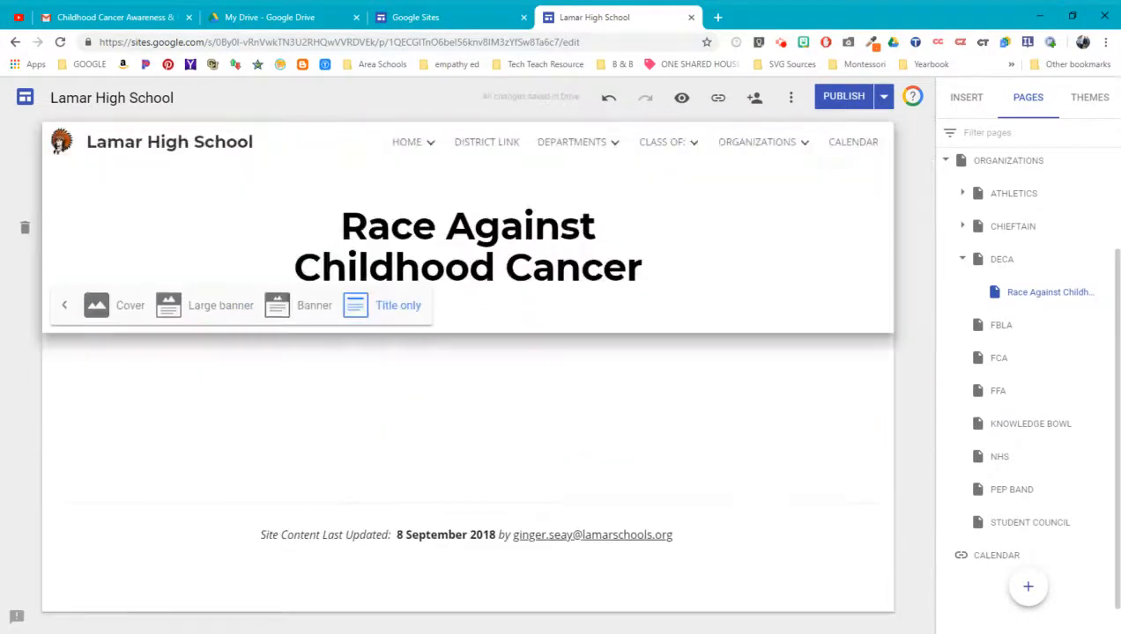
- Widen the page title's text box on both sides to nearly the full header width so the title fits on one line
click(215, 260)
drag(216, 248, 85, 247)
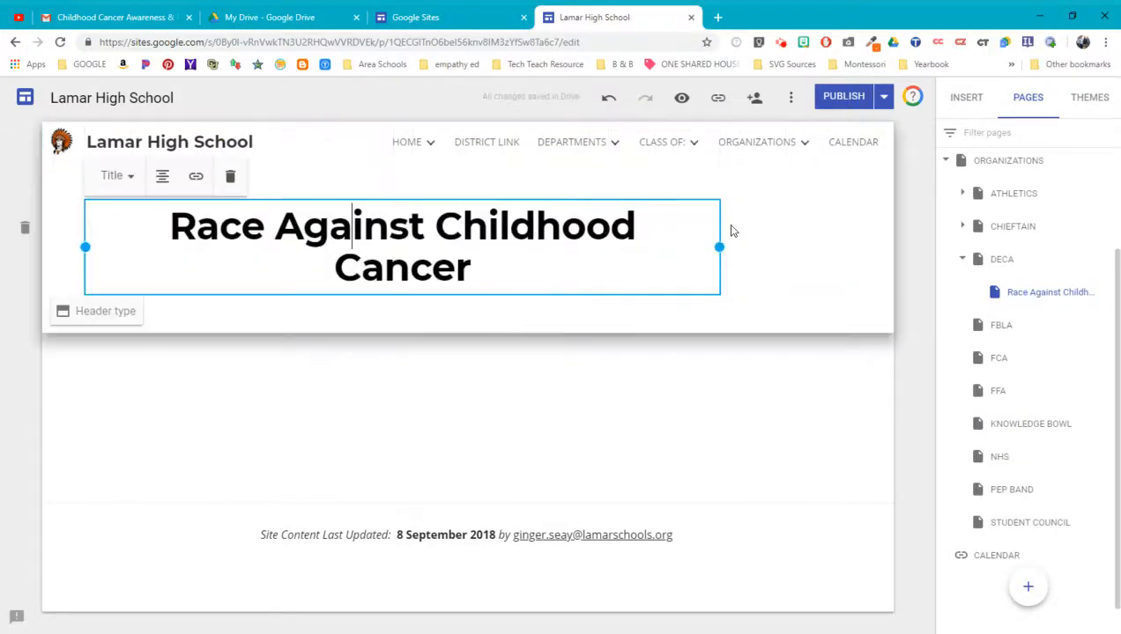
drag(719, 247, 861, 247)
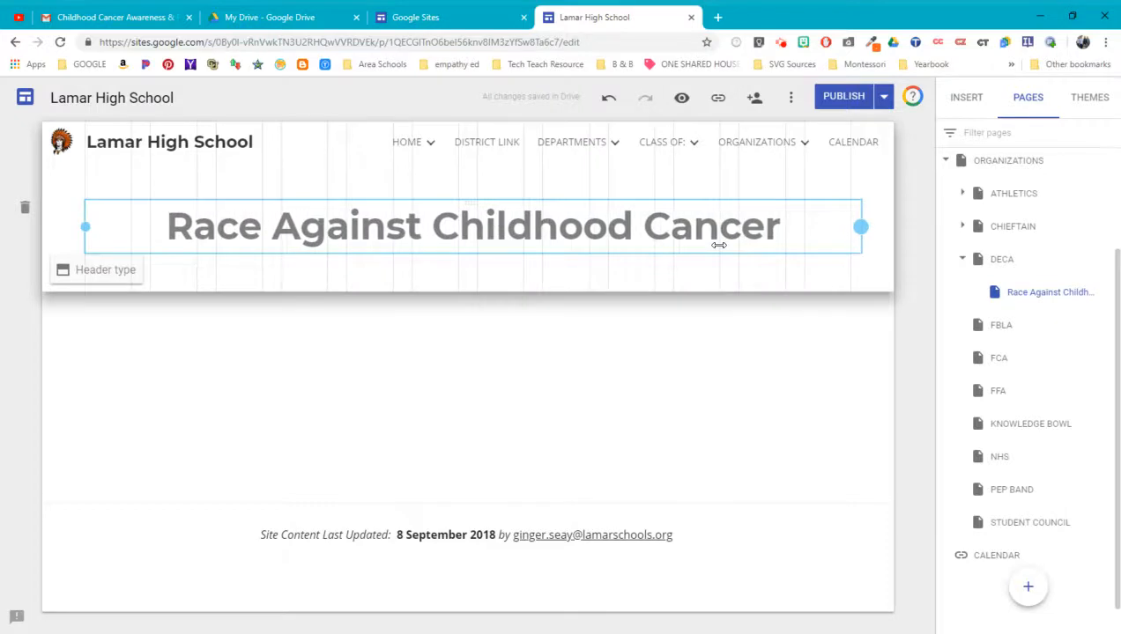
click(497, 356)
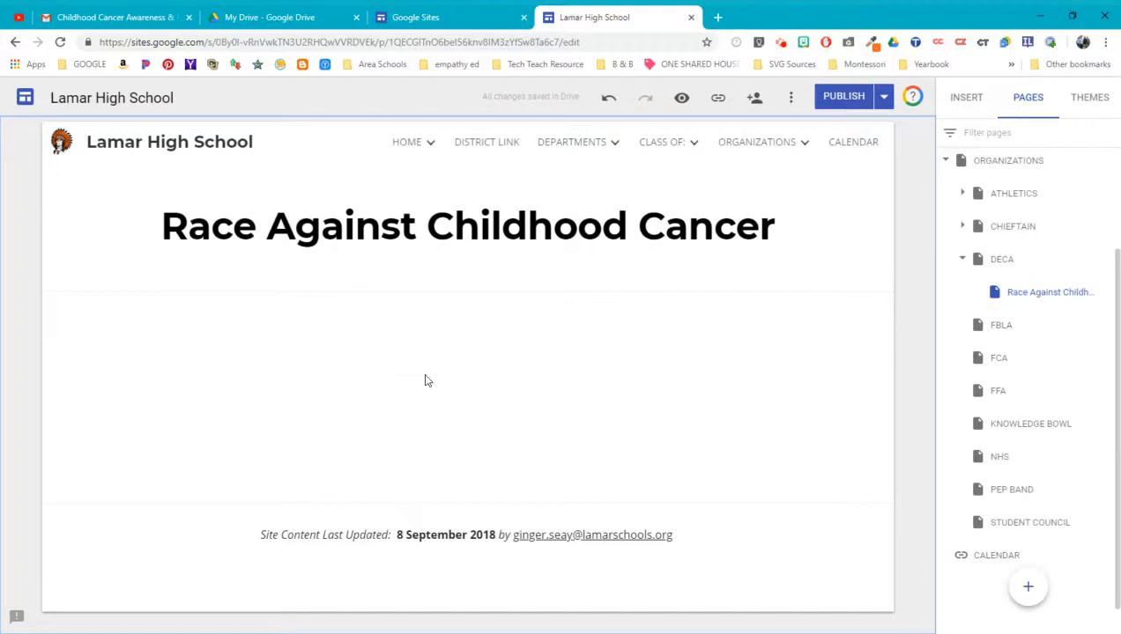
- Add a text box below the page title and paste in the email's description paragraph beginning "During the Fall of 2015"
double_click(419, 365)
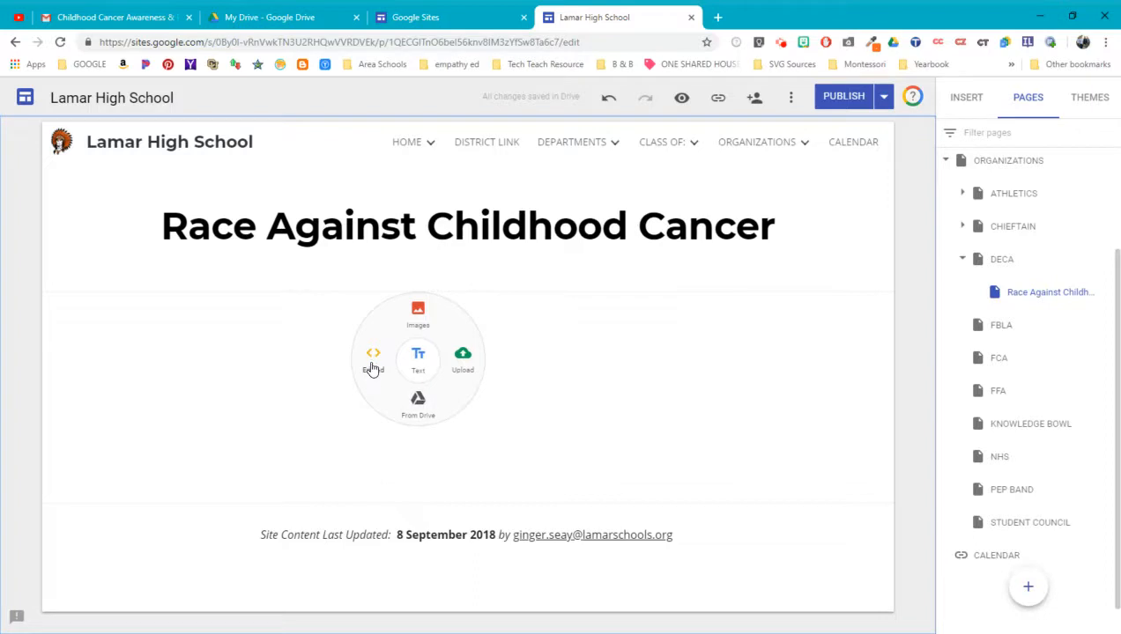
click(425, 363)
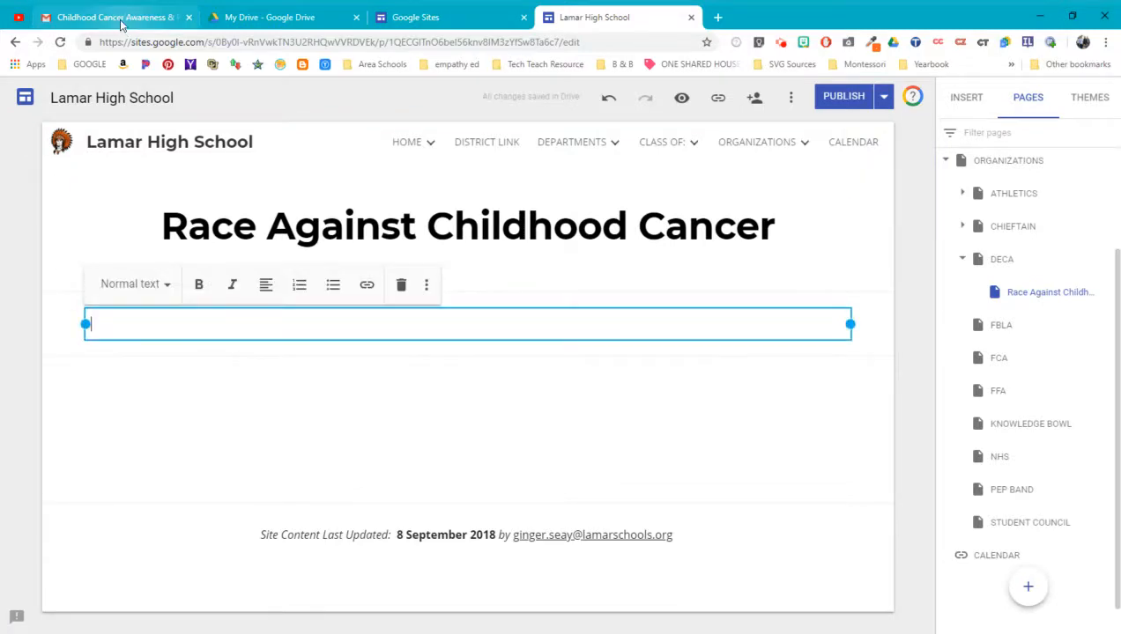
click(119, 17)
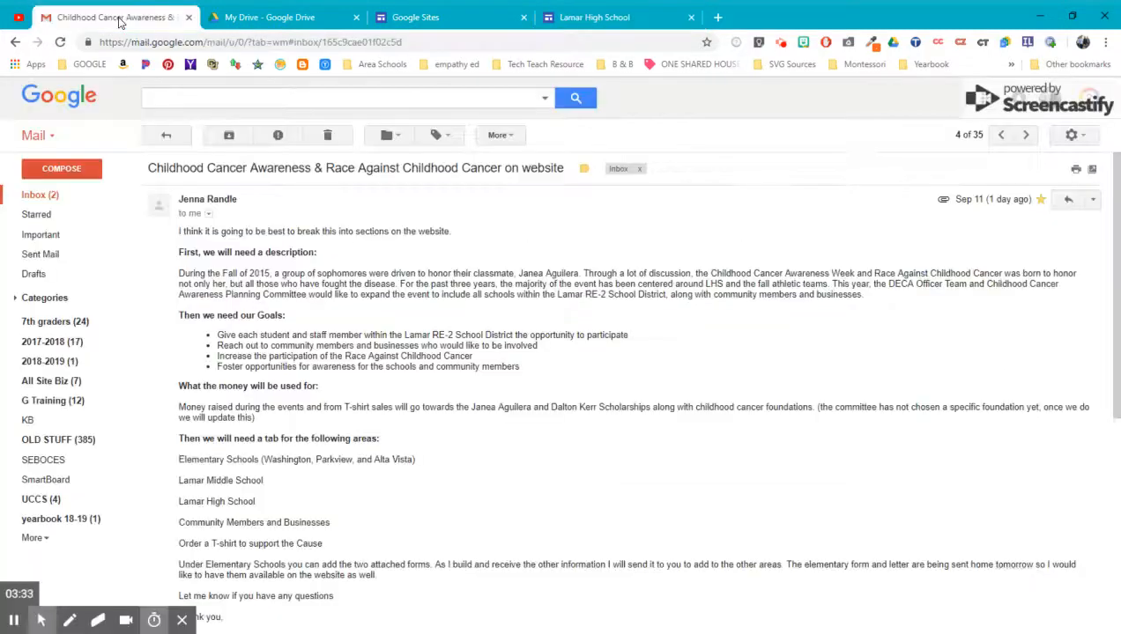
scroll(251, 370, down, 5)
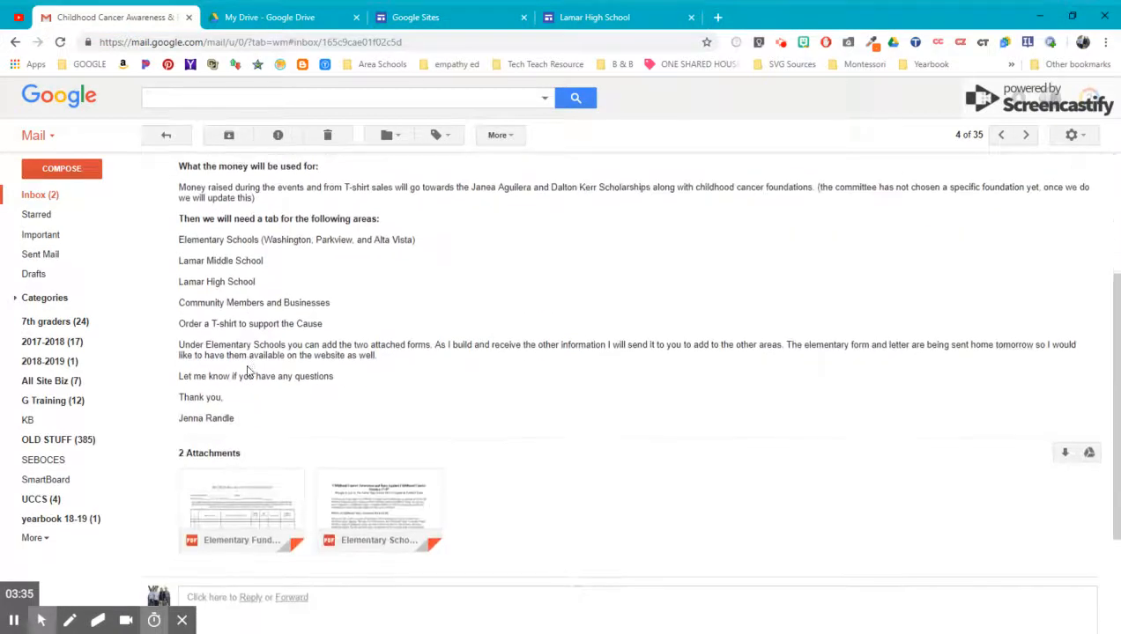
scroll(249, 373, up, 4)
scroll(250, 374, up, 2)
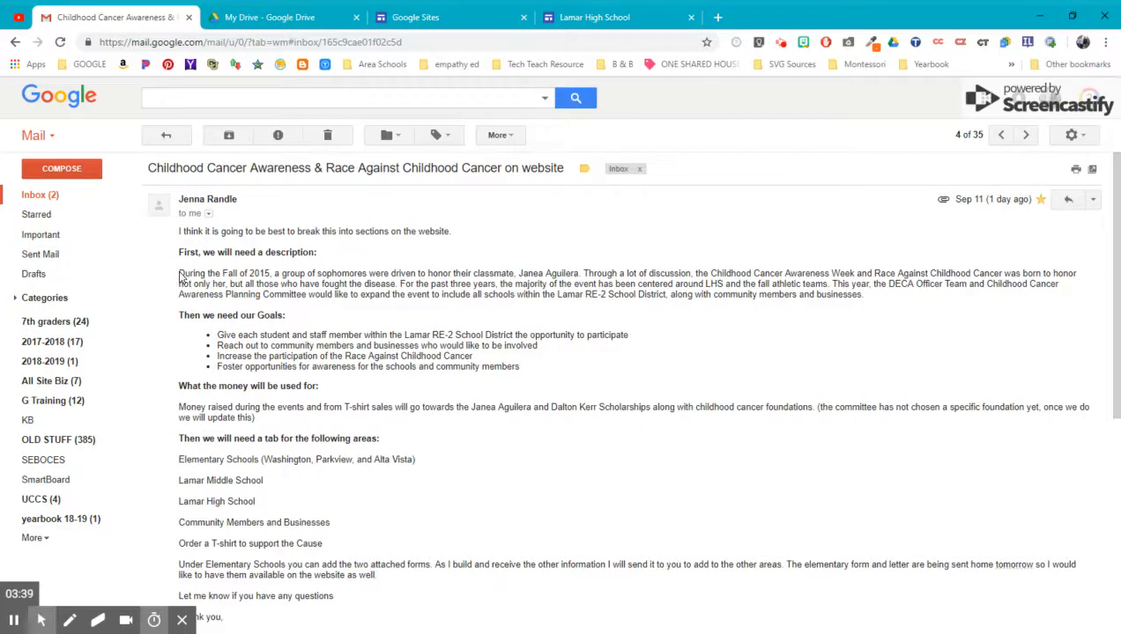
drag(180, 277, 866, 300)
key(ctrl+c)
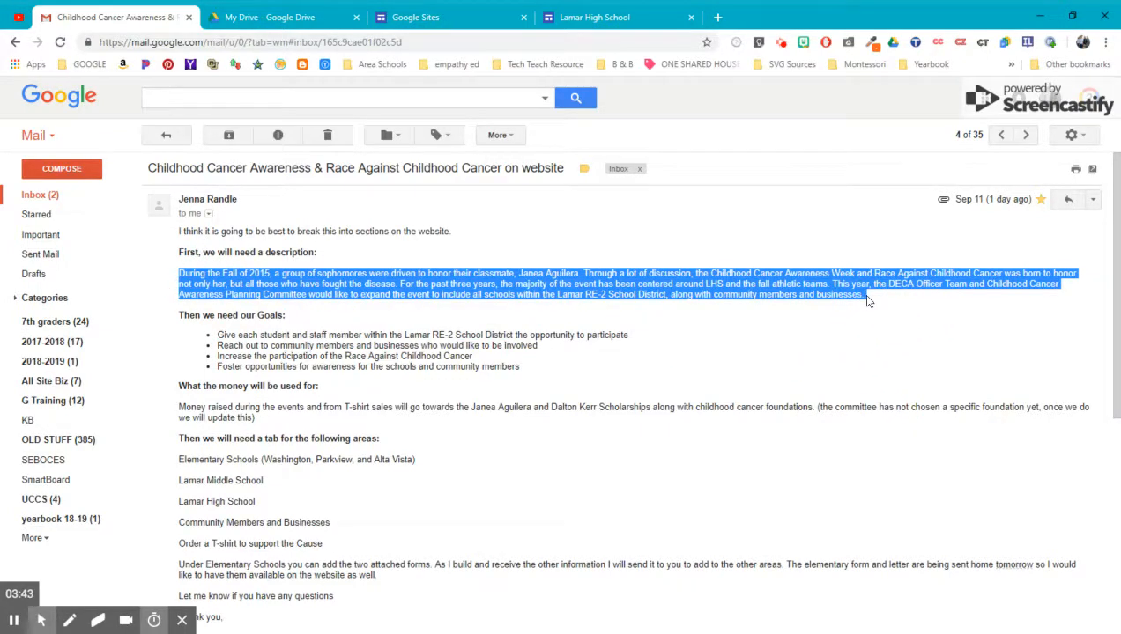
click(594, 15)
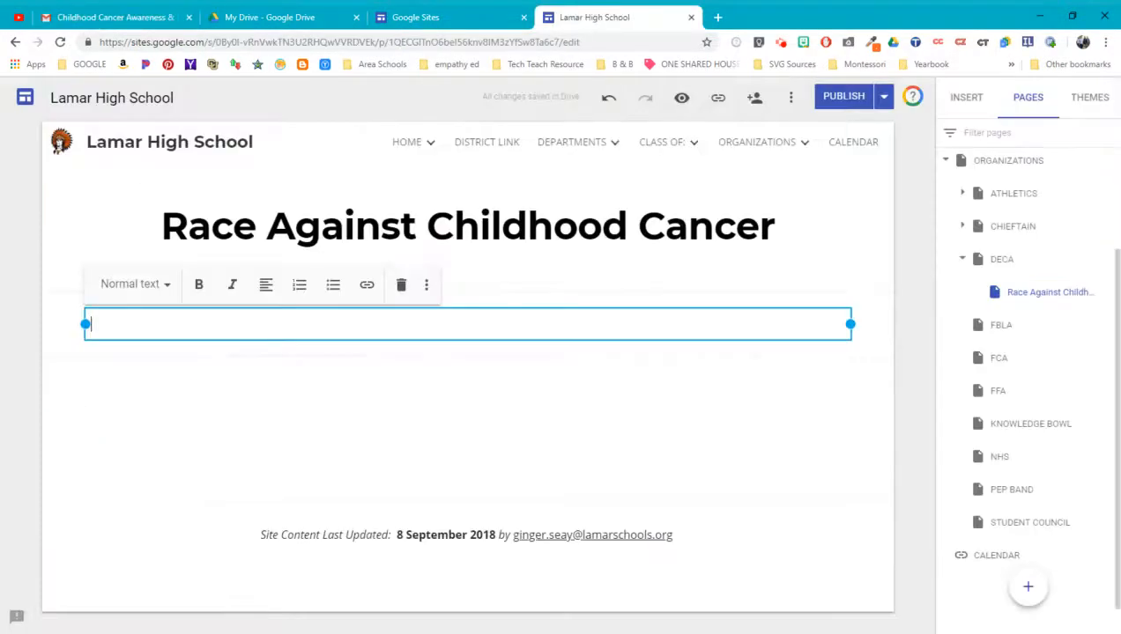
key(ctrl+v)
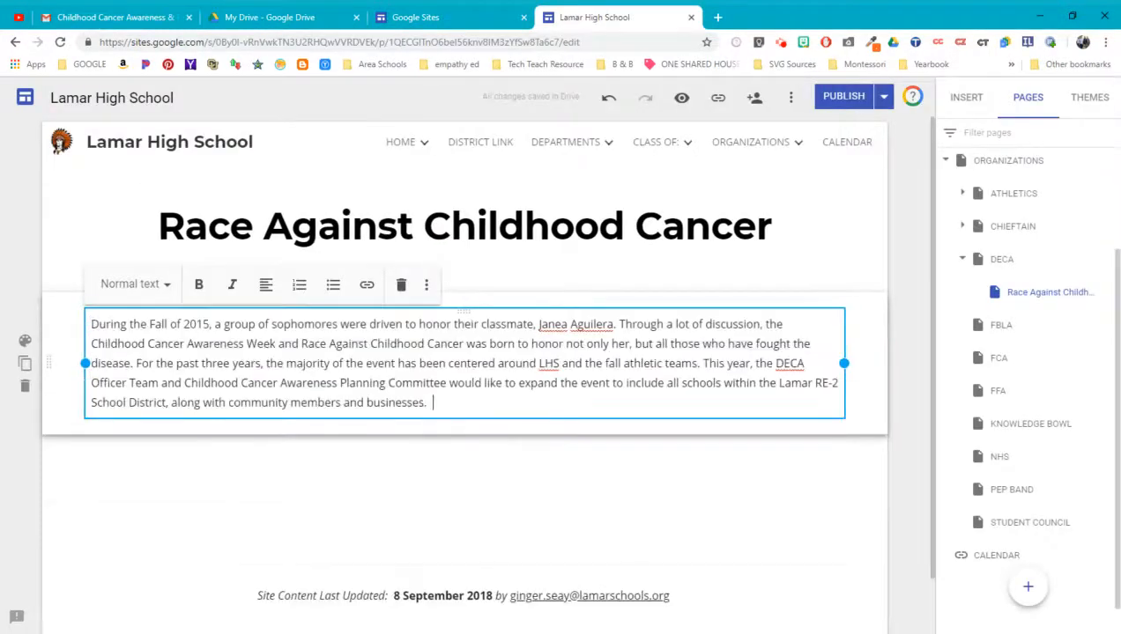
click(283, 493)
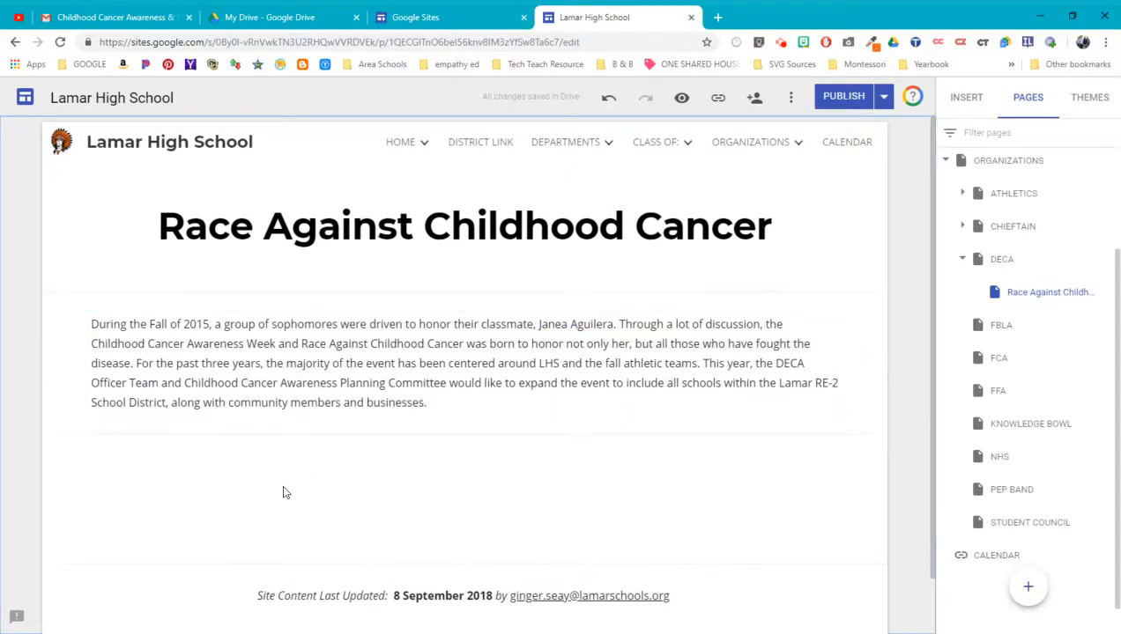
- Add a second text box below the description and paste in the four bulleted goals copied from the email
double_click(283, 492)
click(283, 491)
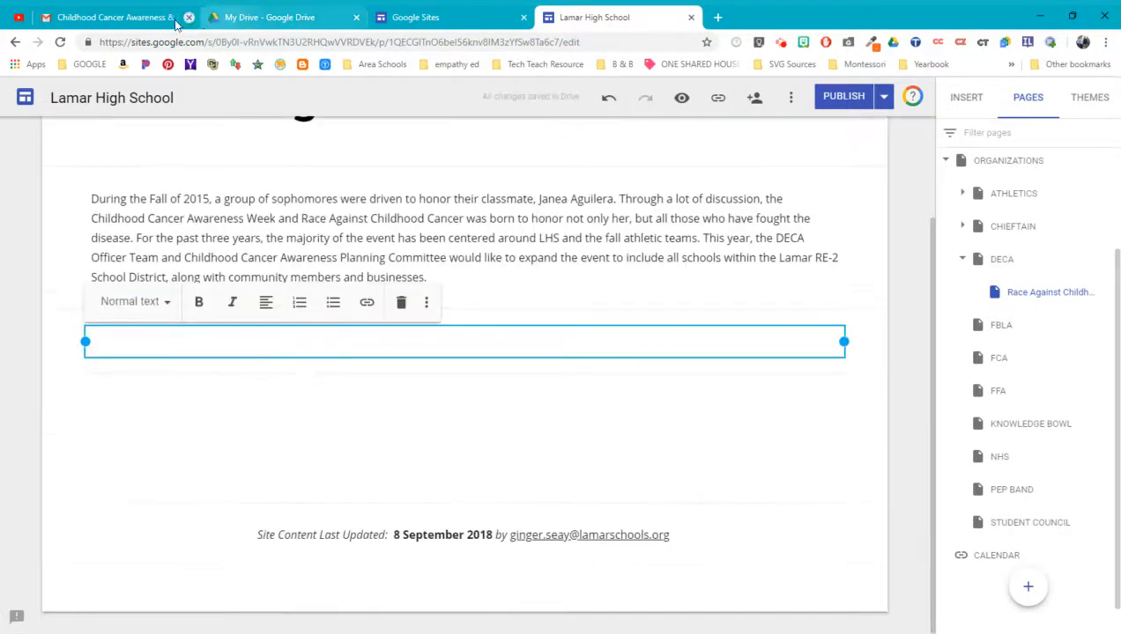
click(175, 22)
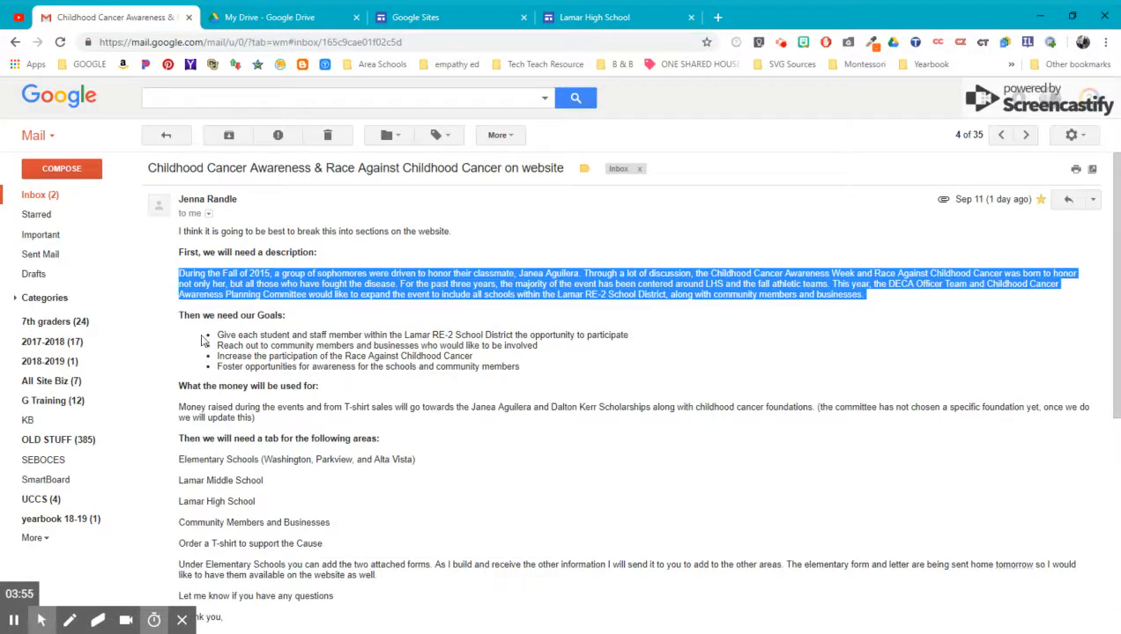
drag(217, 333, 548, 368)
key(ctrl+c)
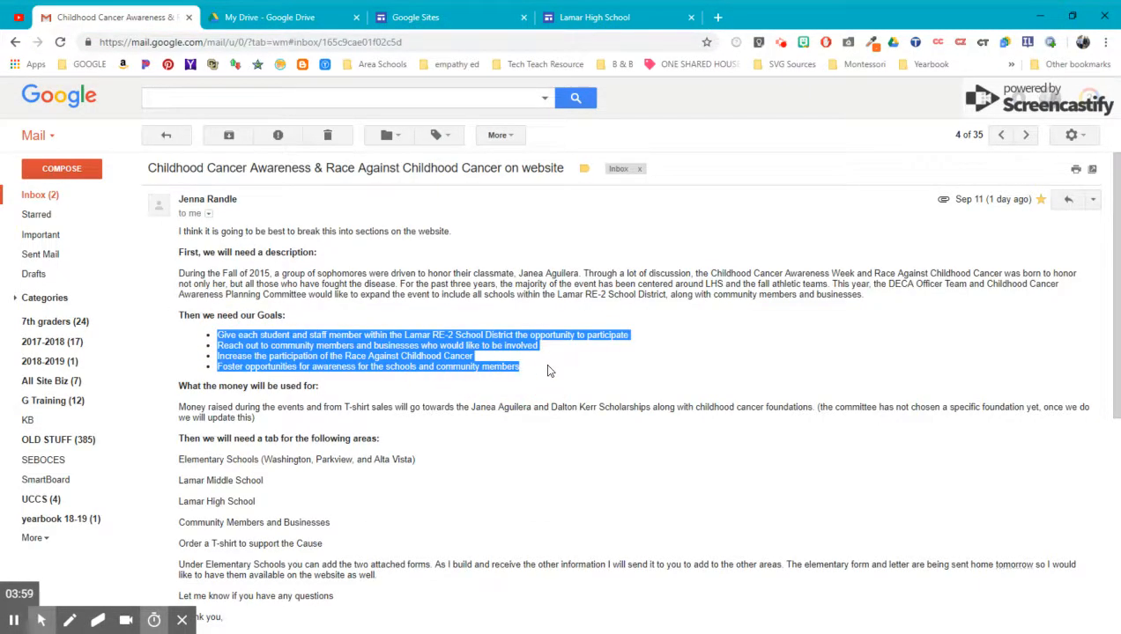
click(600, 17)
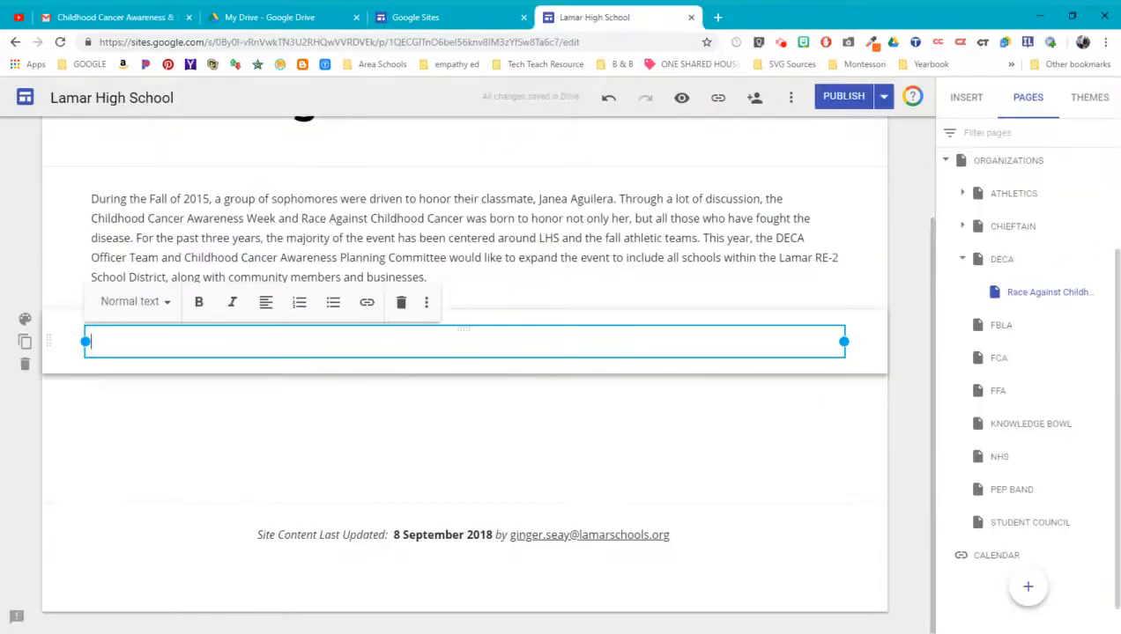
key(ctrl+v)
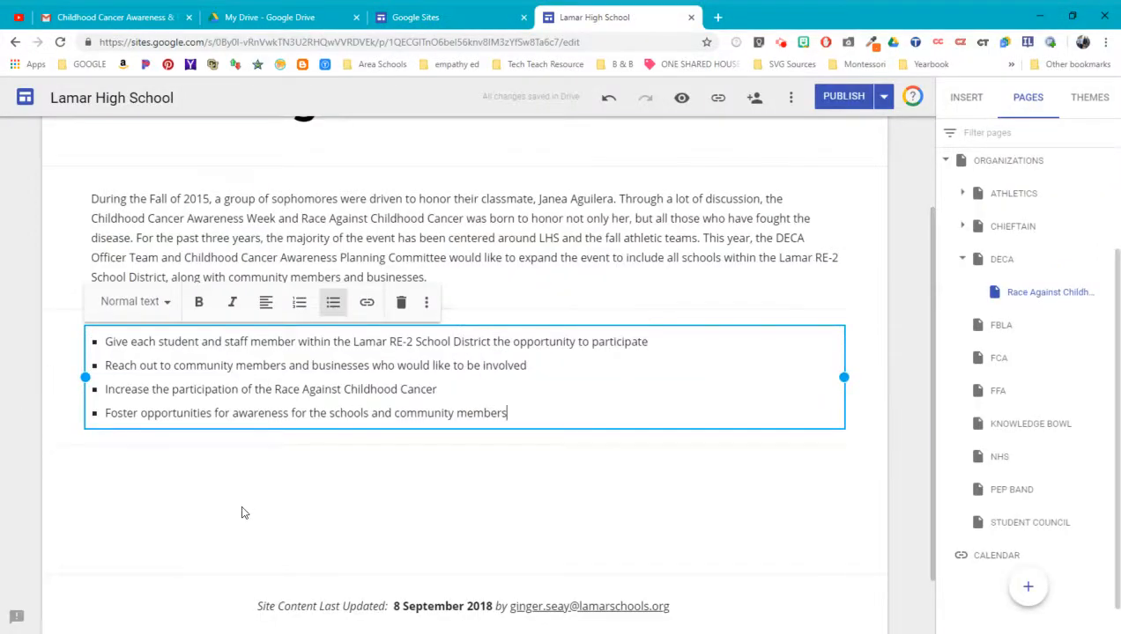
- Add a text box below the bulleted list with the text "Goals"
double_click(243, 511)
click(242, 511)
scroll(243, 513, down, 2)
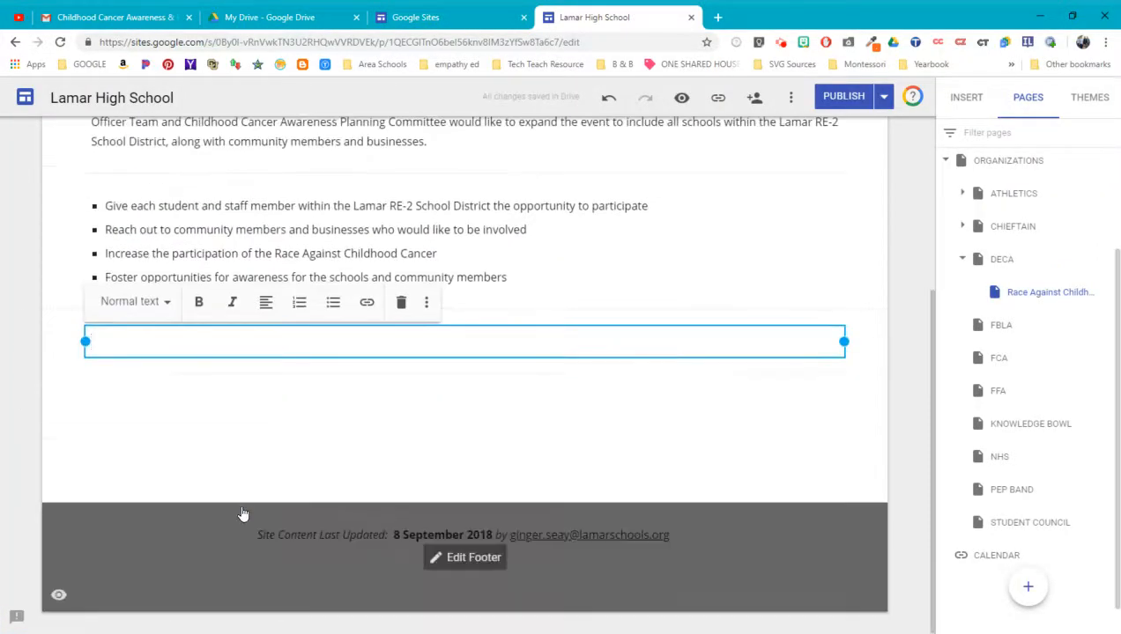
text(Goals)
- Try the Heading, Title, Subheading, Small and Normal text styles on the "Goals" text
click(134, 302)
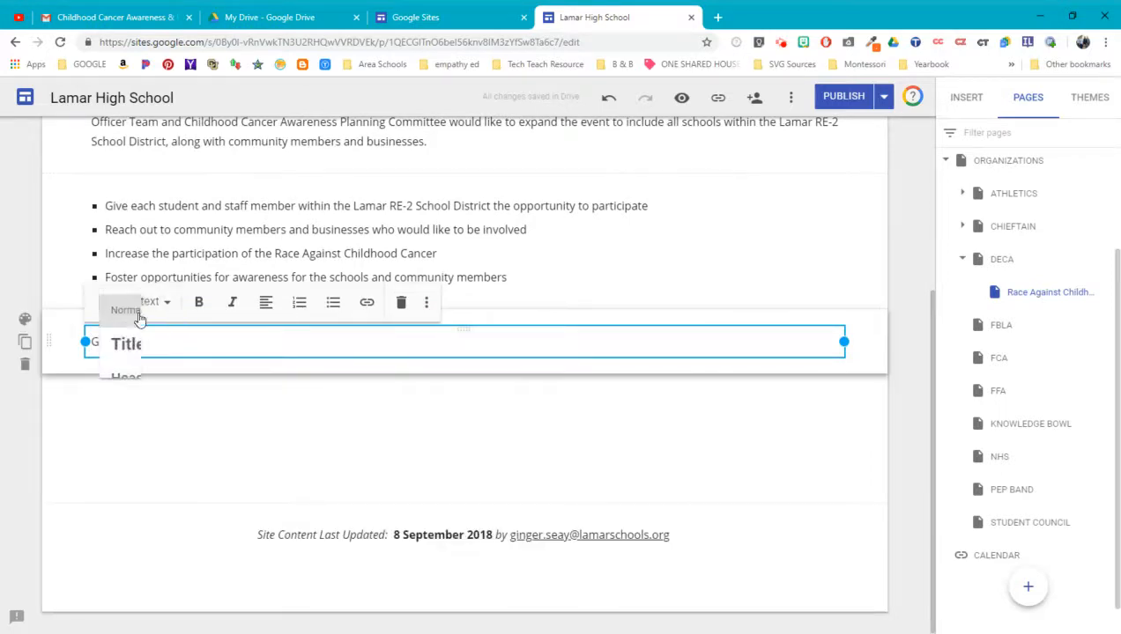
click(129, 379)
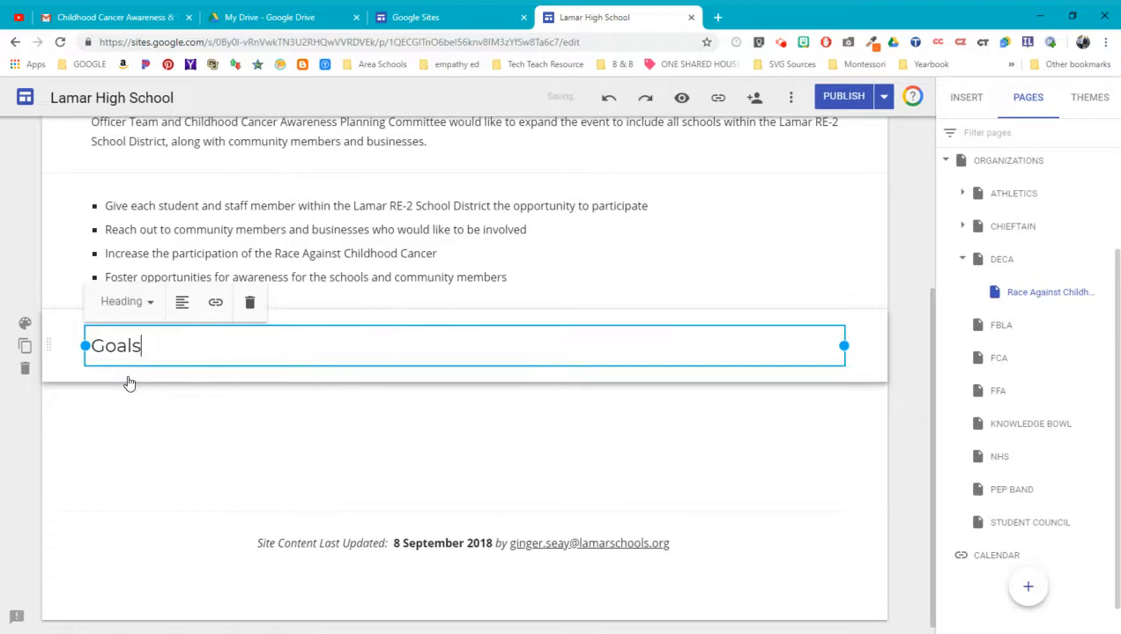
click(127, 310)
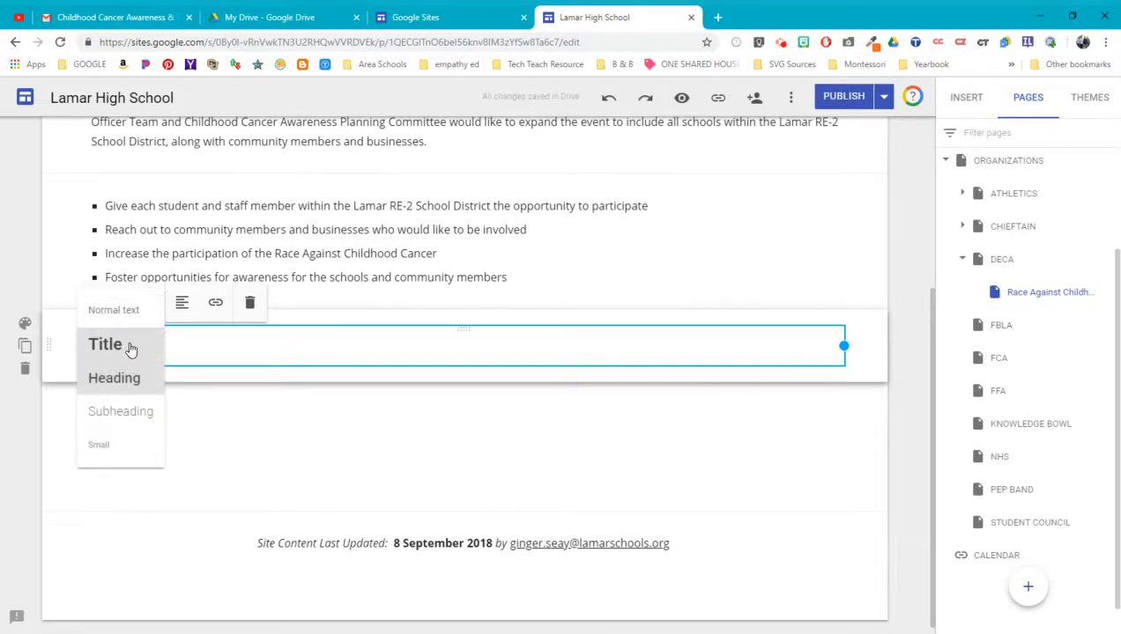
click(129, 345)
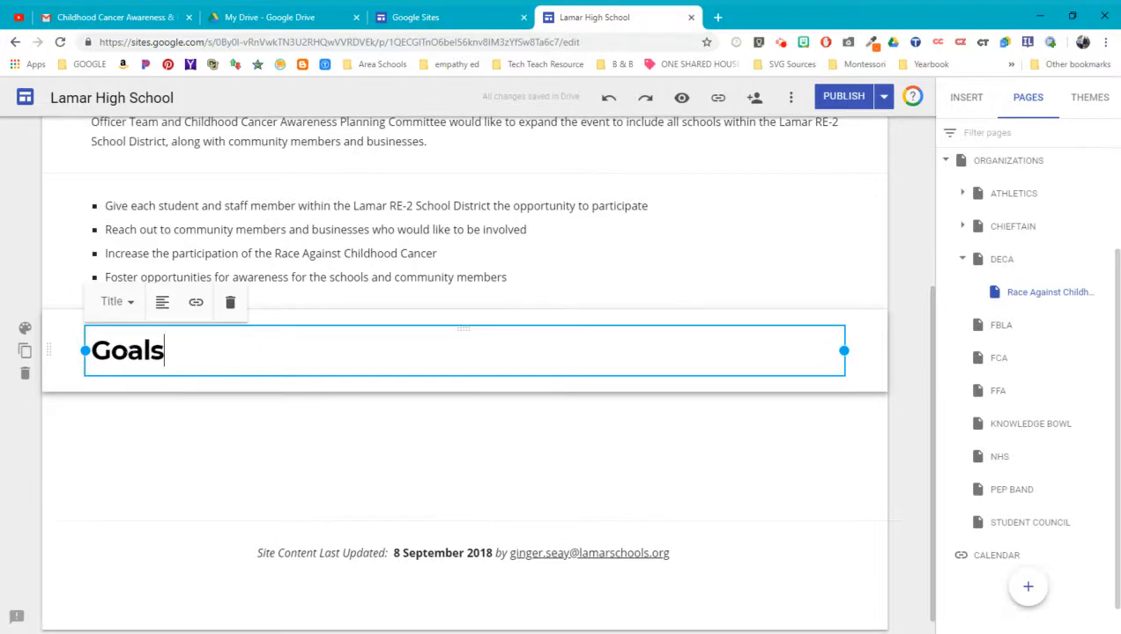
click(119, 304)
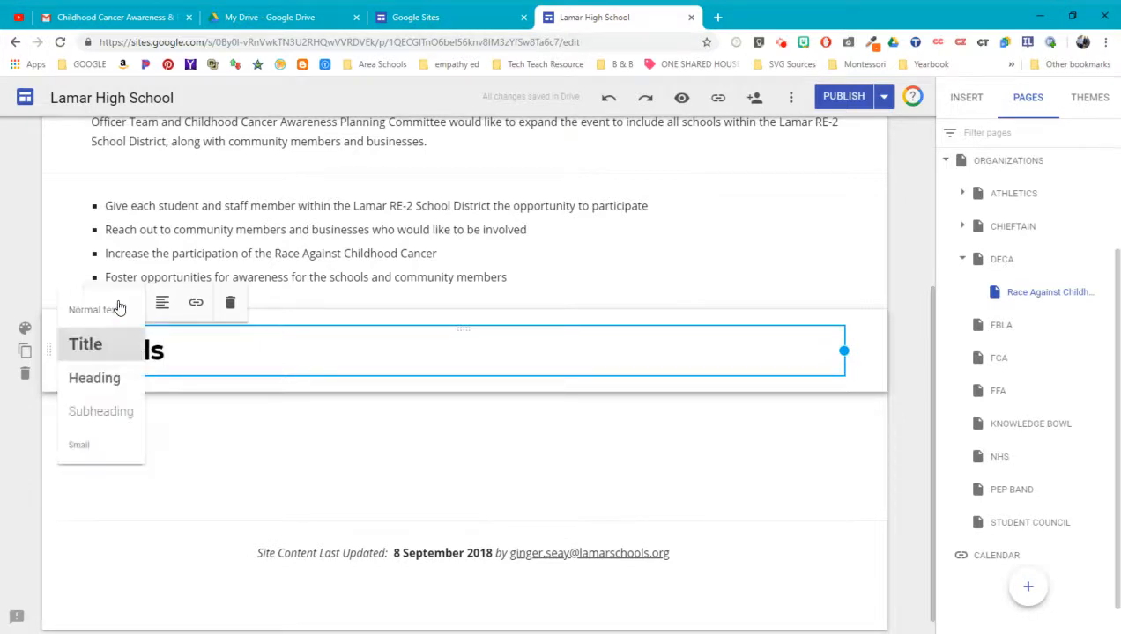
click(105, 388)
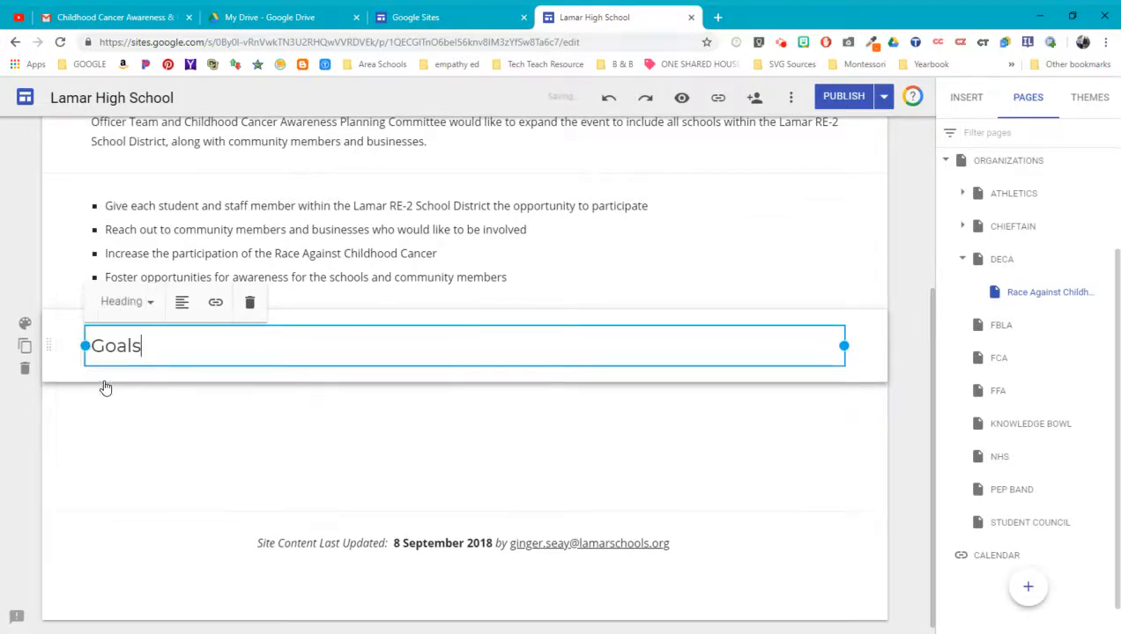
click(113, 303)
click(124, 421)
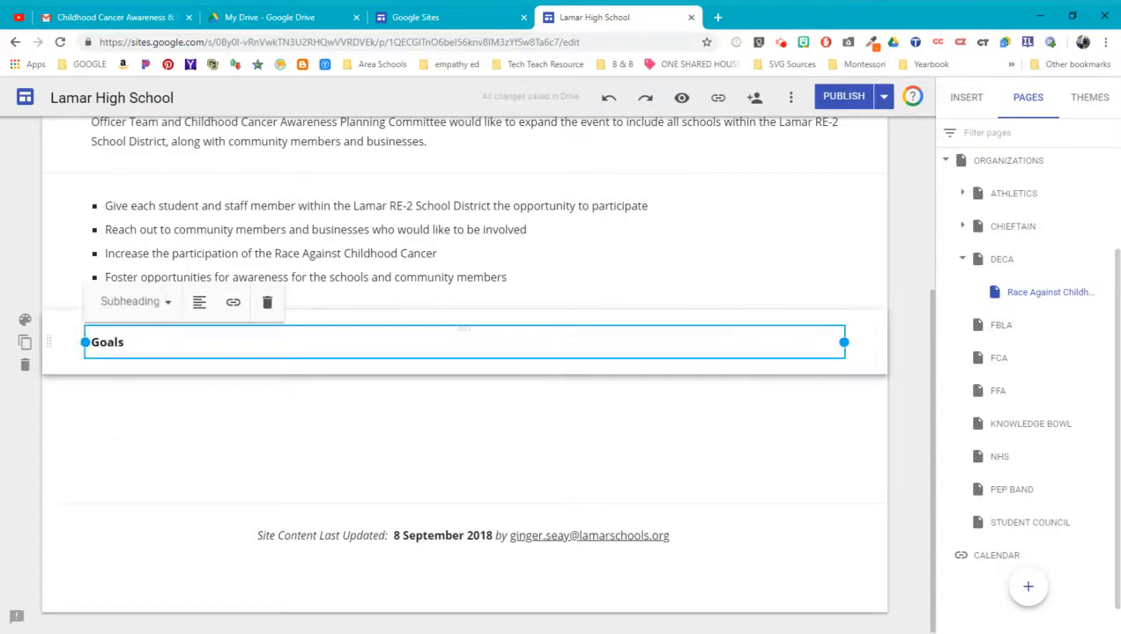
click(120, 302)
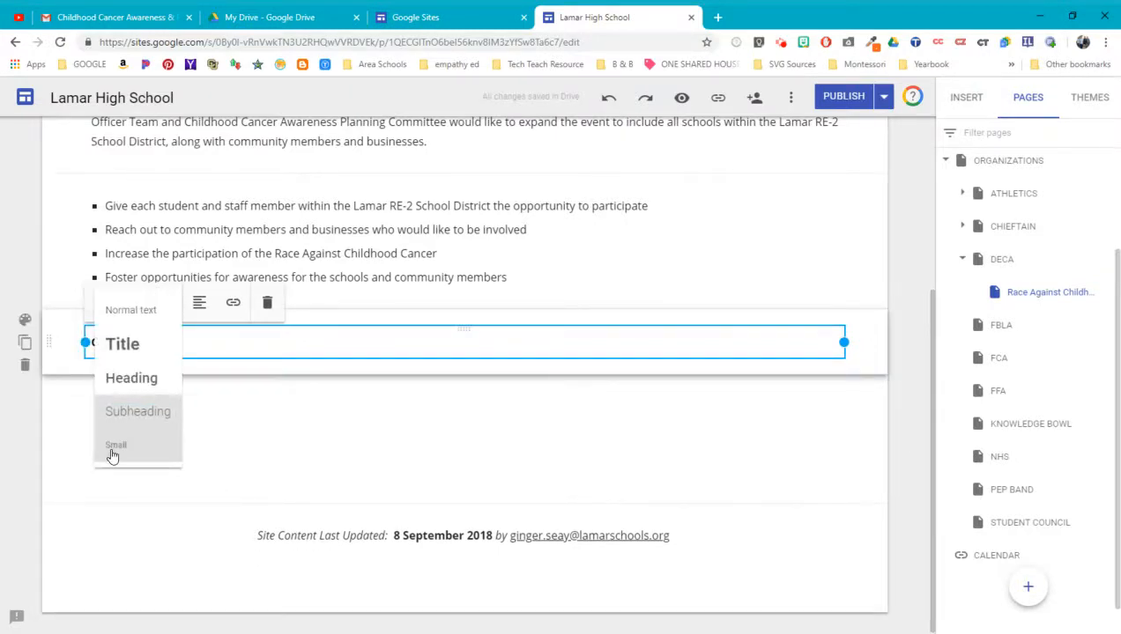
click(112, 454)
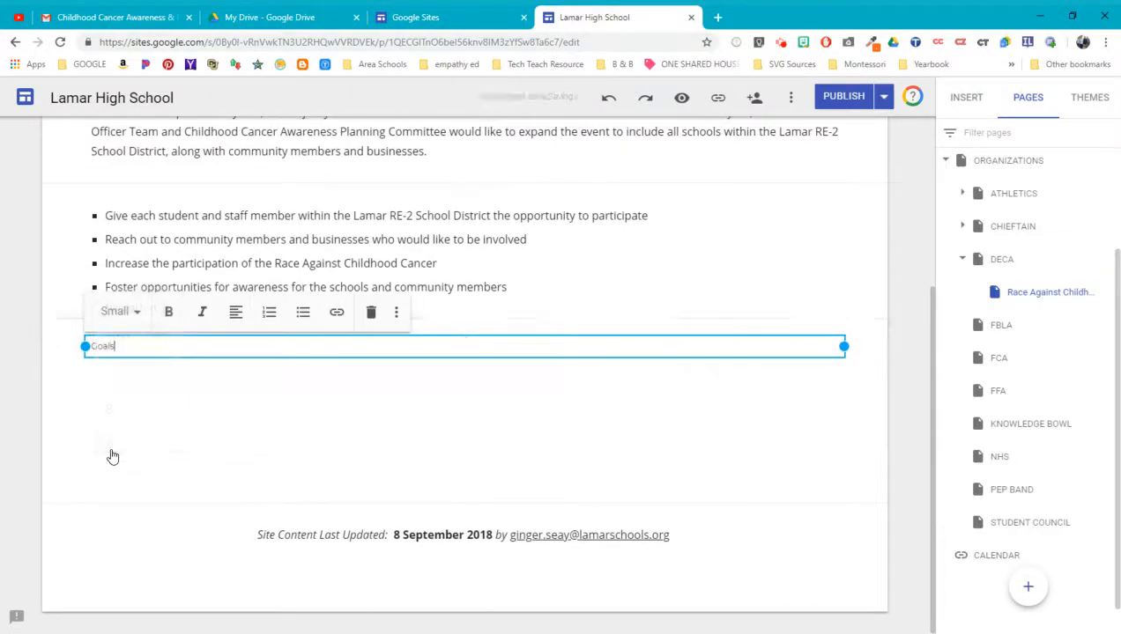
click(114, 316)
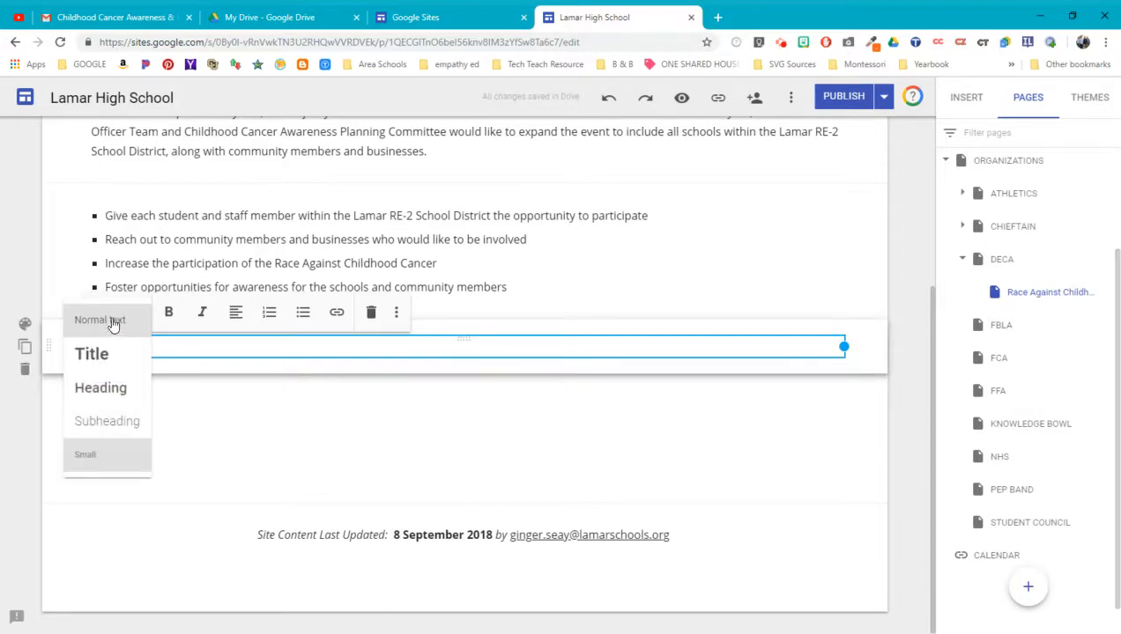
click(113, 323)
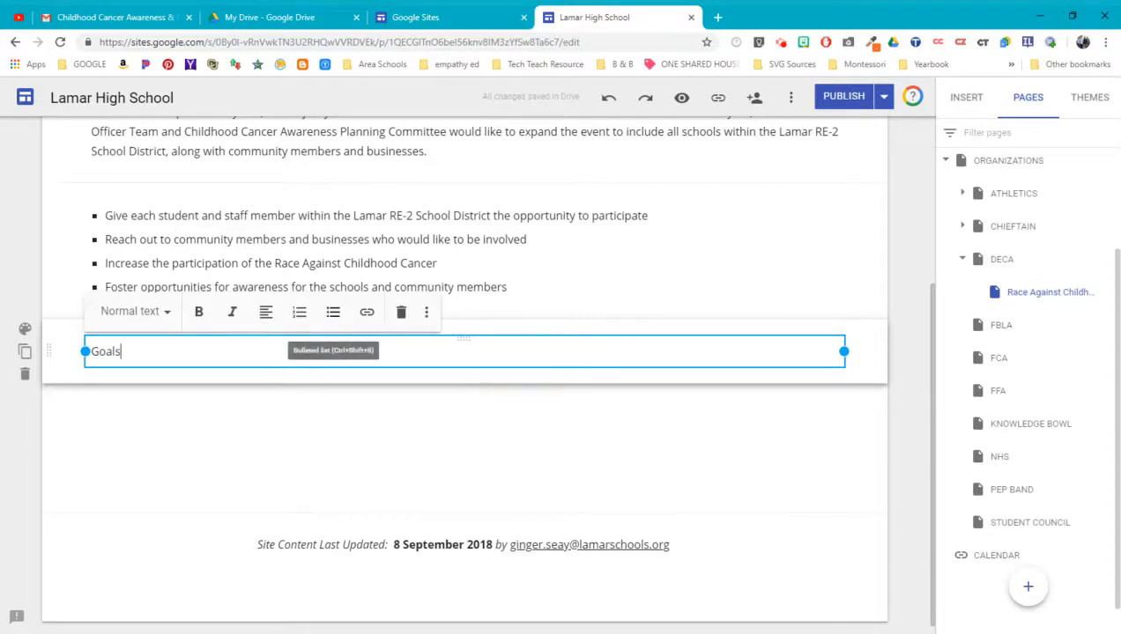
- Format the "Goals" text with the Title style, trying centre alignment before setting it back to left-aligned
click(130, 313)
click(125, 362)
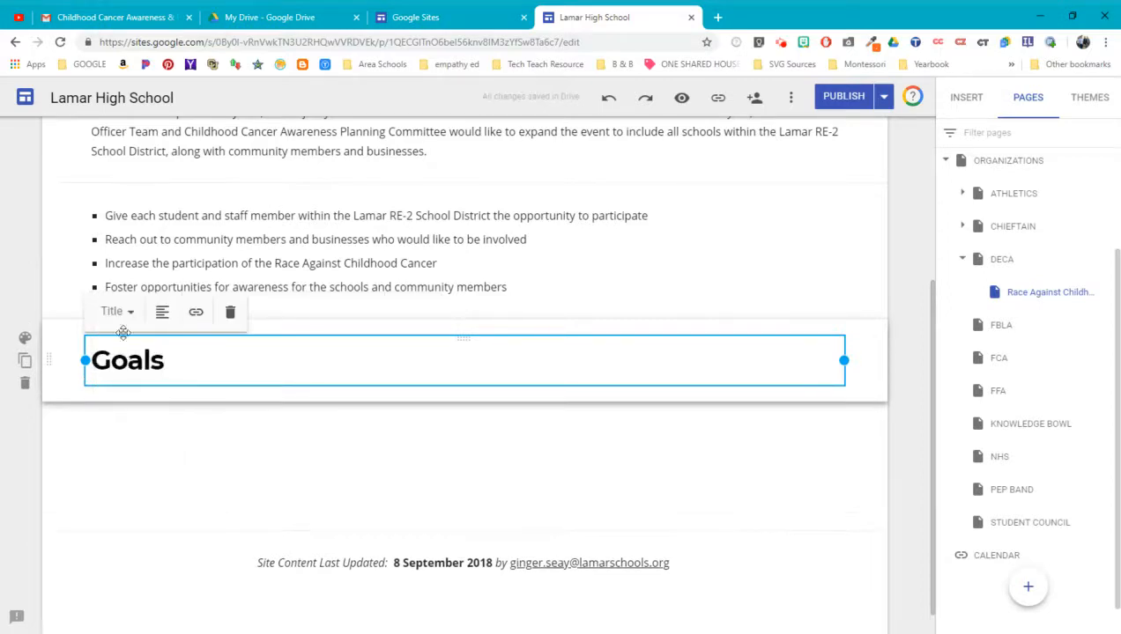
click(158, 315)
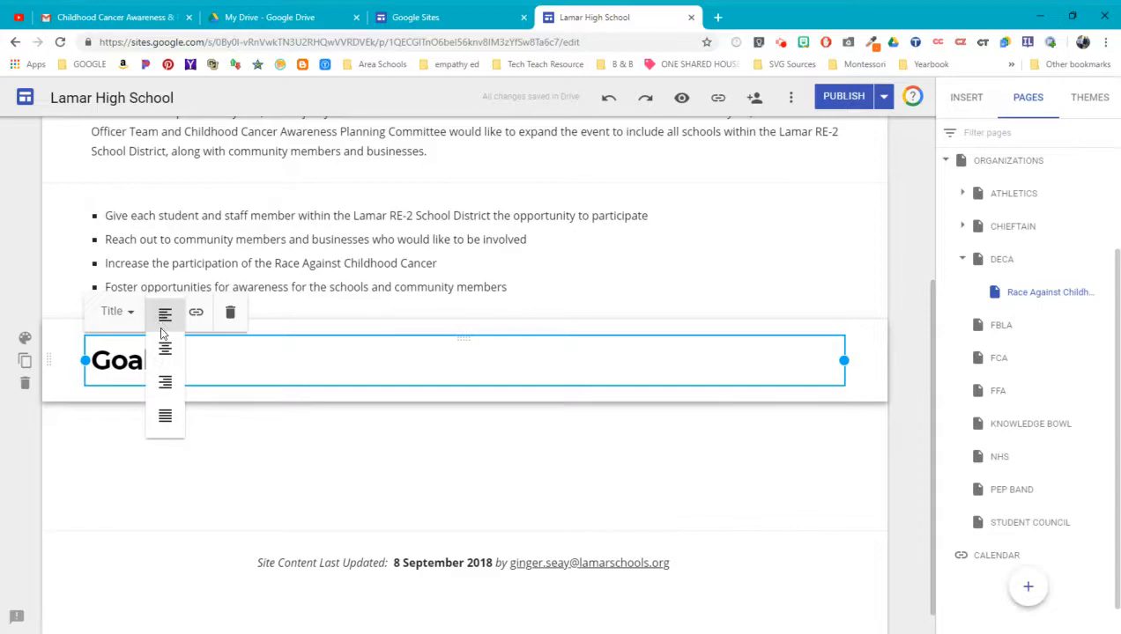
click(165, 351)
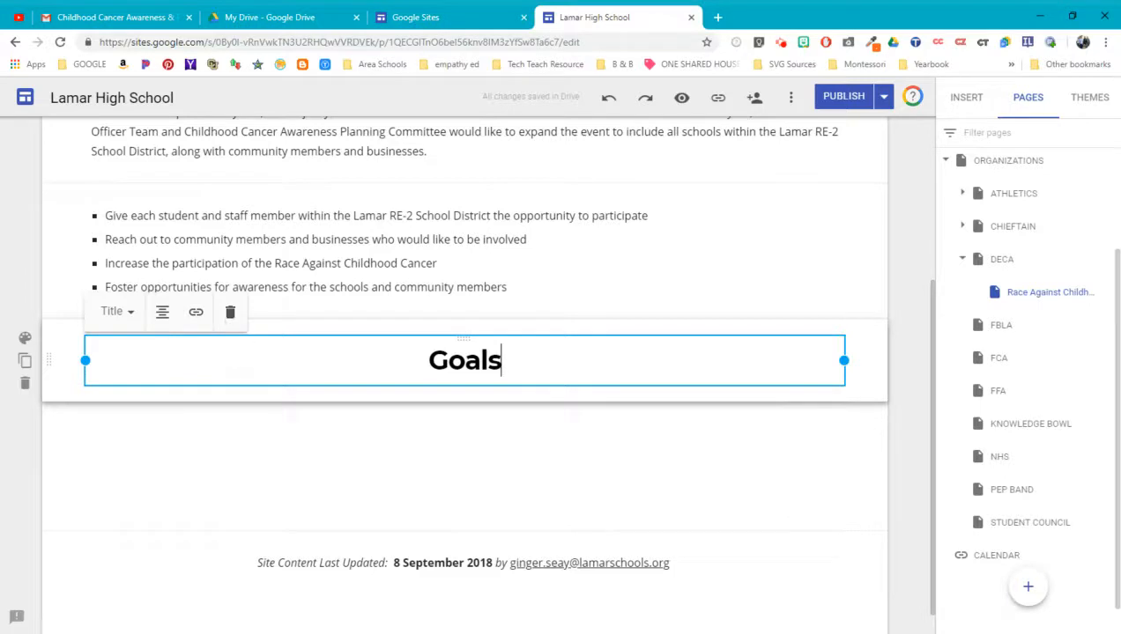
click(162, 314)
click(163, 315)
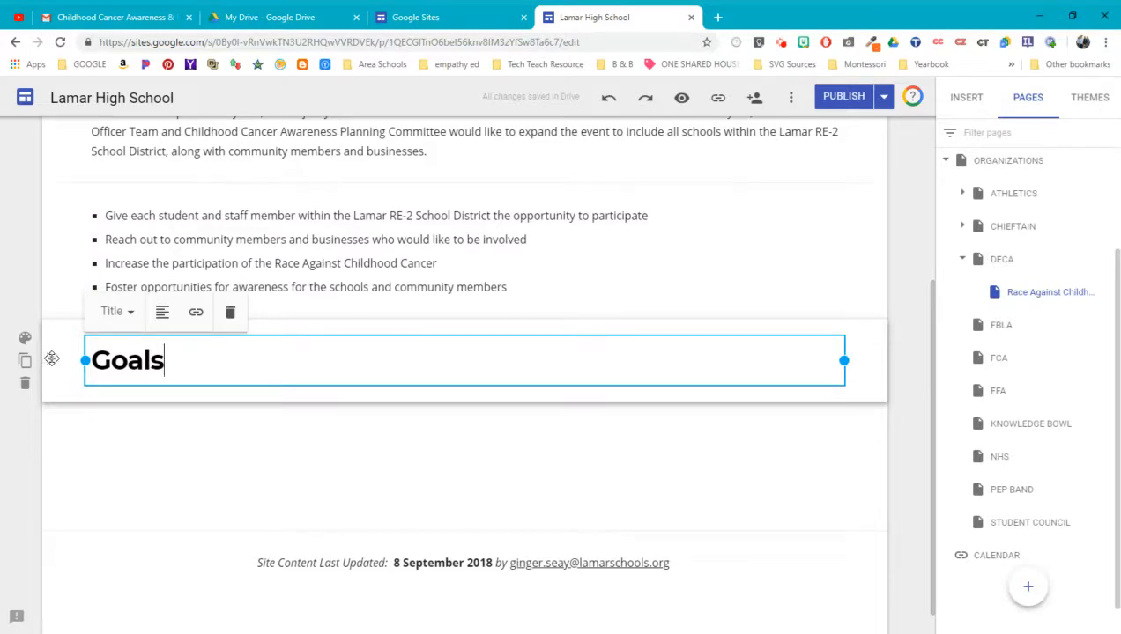
- Move the "Goals" section above the bulleted list and apply the Emphasis 2 section style, trying Emphasis 1 first
drag(52, 360, 54, 205)
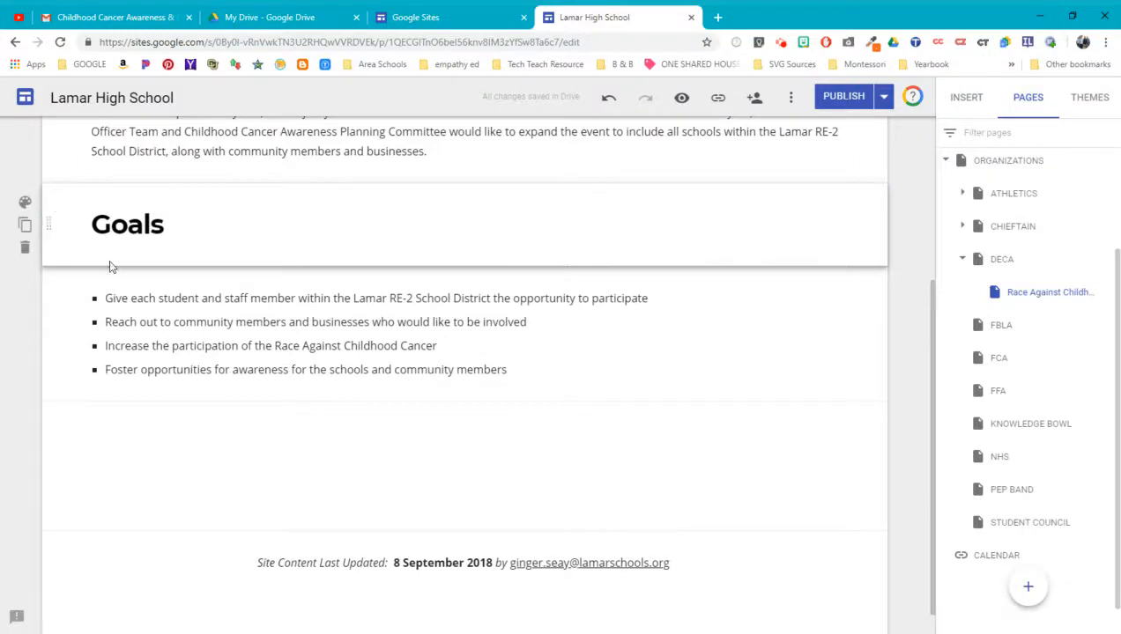
click(25, 203)
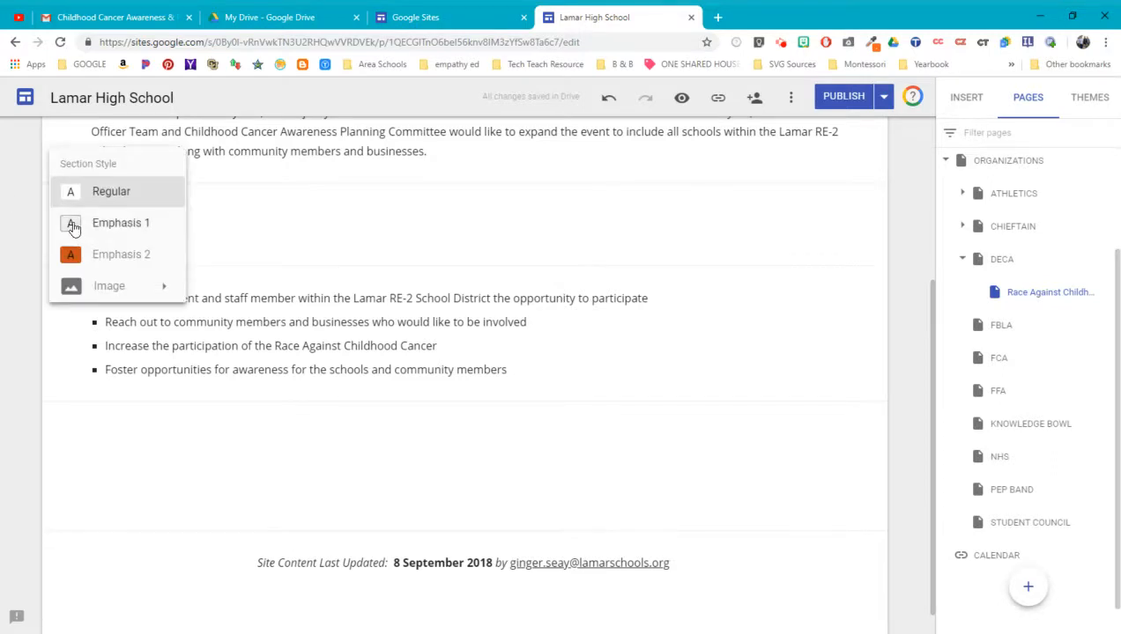
click(73, 226)
click(76, 255)
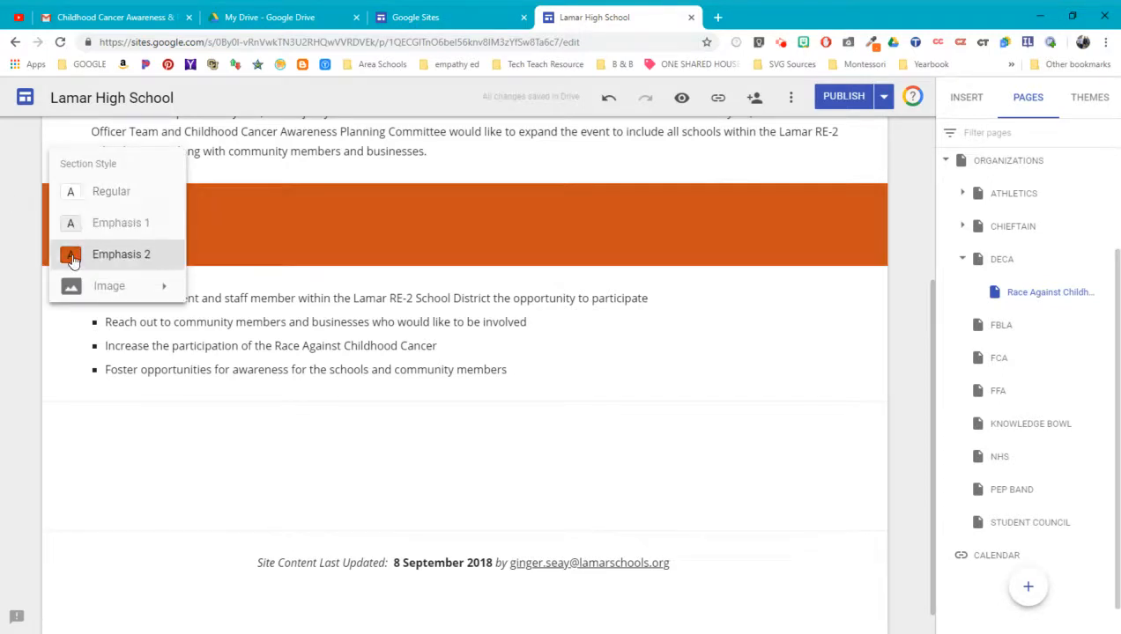
click(317, 241)
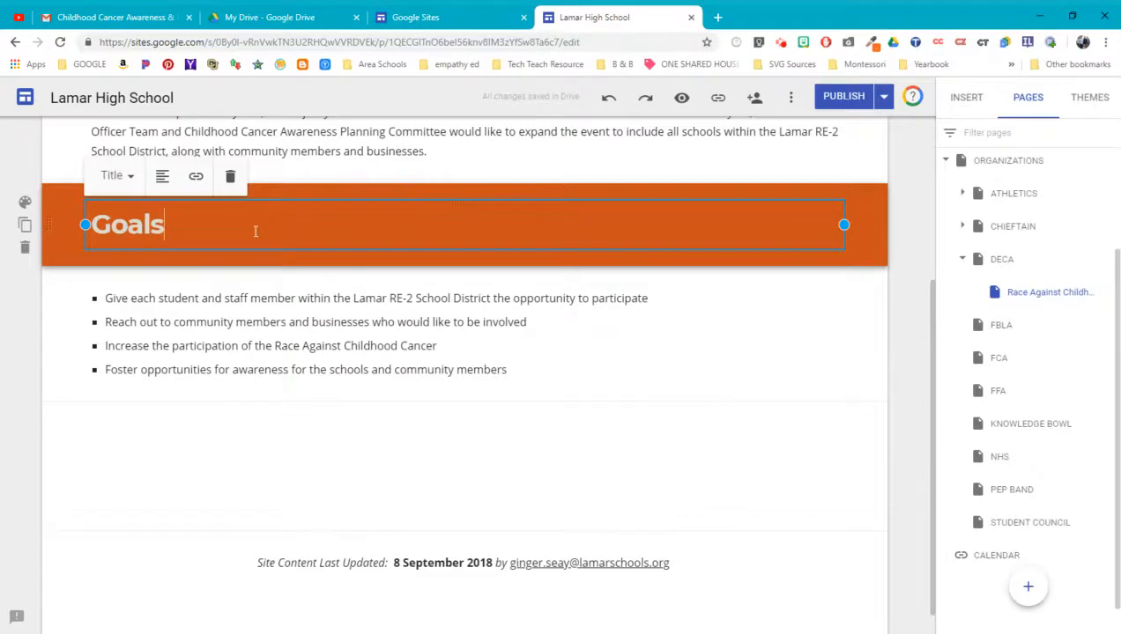
click(193, 448)
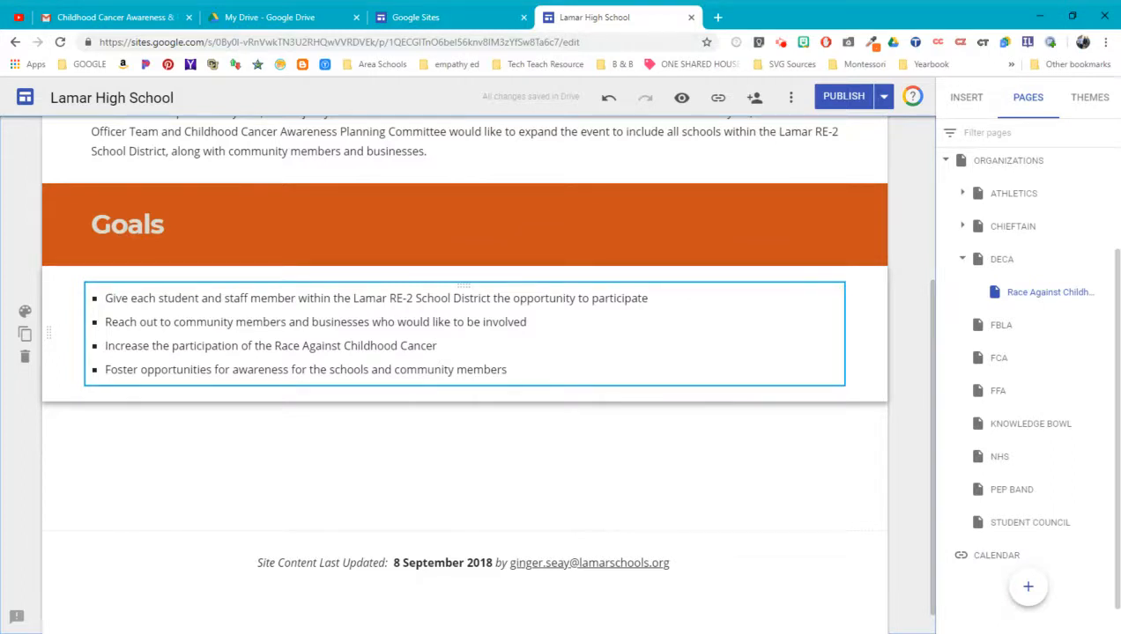
- Review the page from its title down to the goals list and display the elements available for insertion
scroll(458, 334, up, 3)
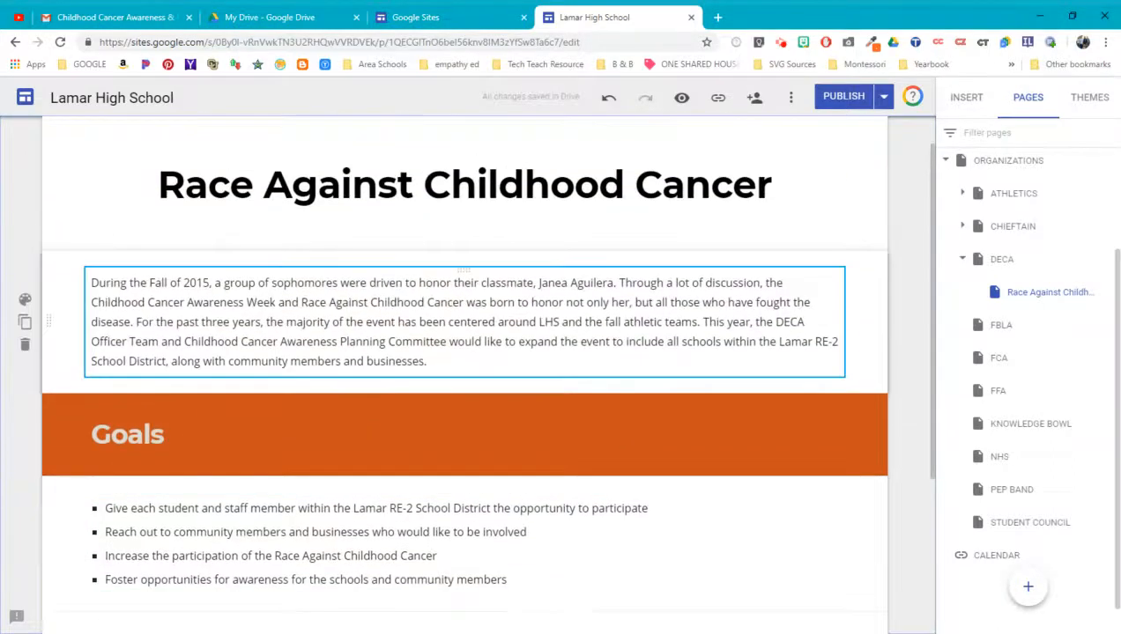
scroll(348, 418, down, 3)
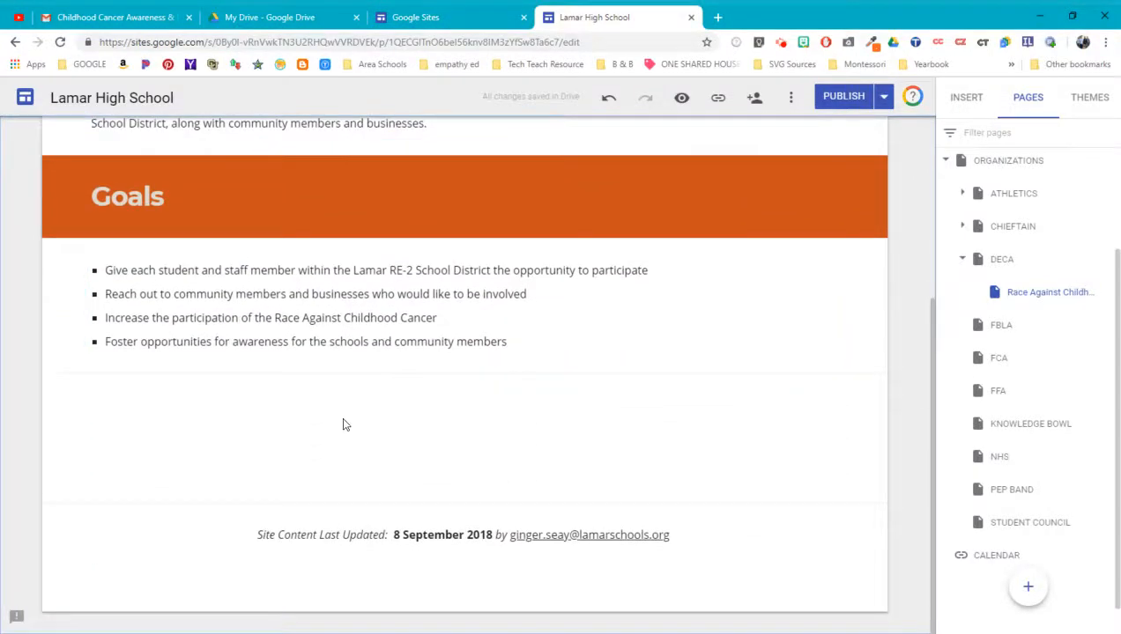
click(964, 97)
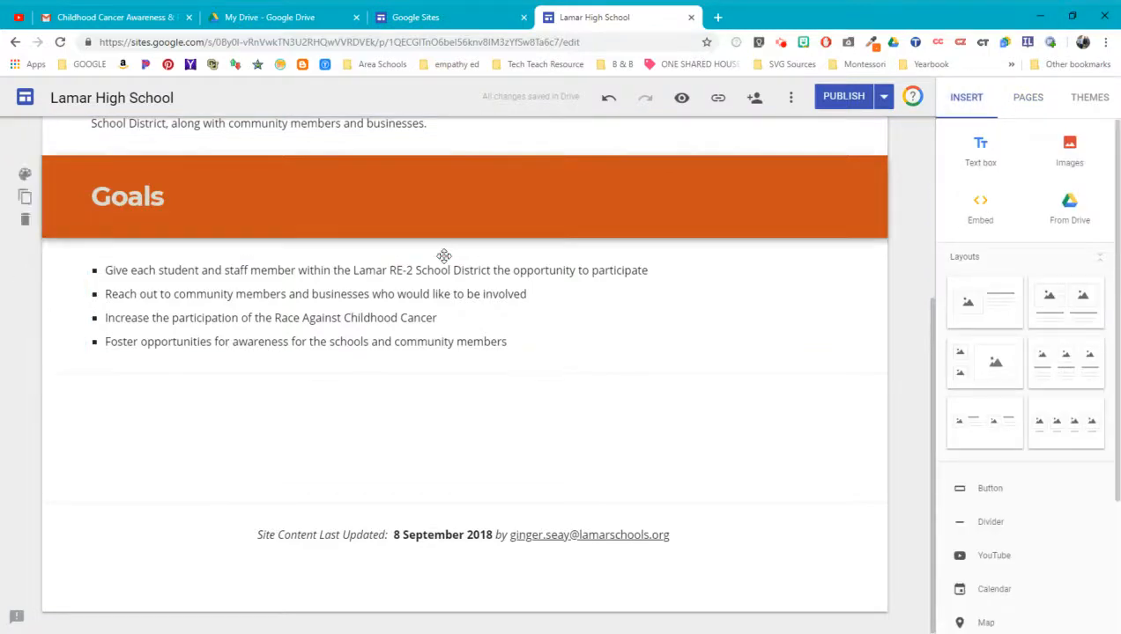
scroll(444, 255, up, 3)
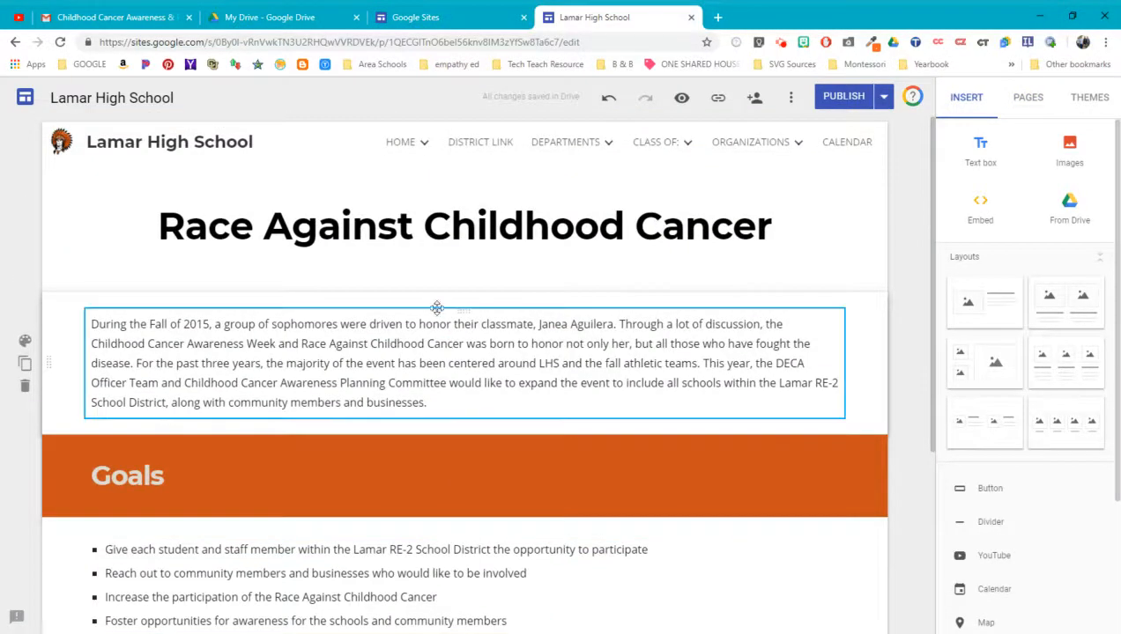
scroll(438, 308, down, 3)
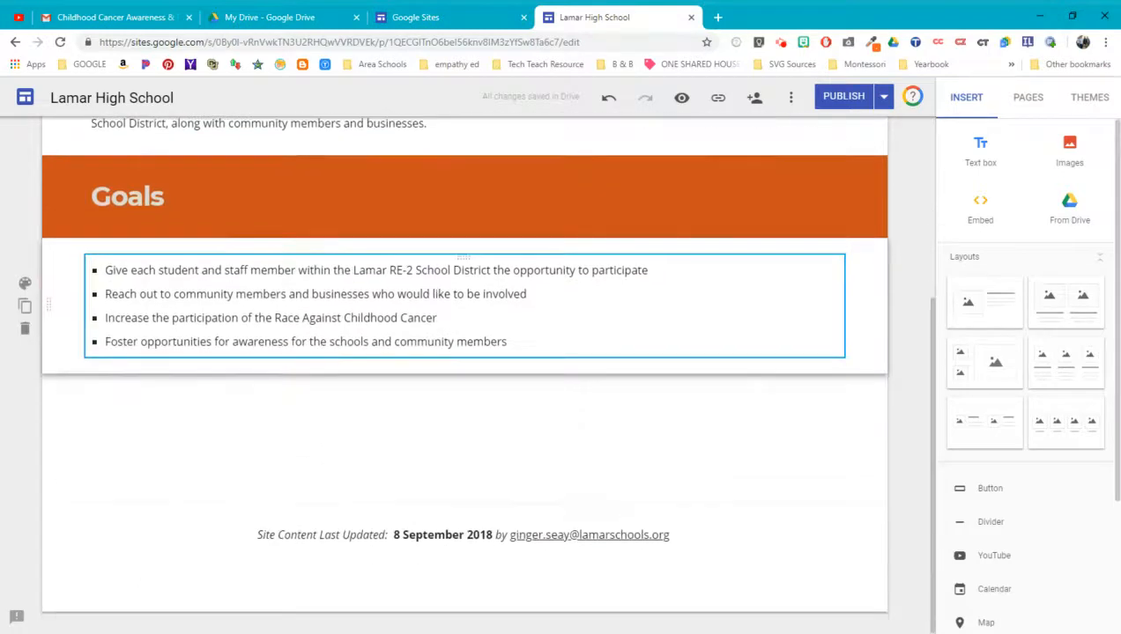